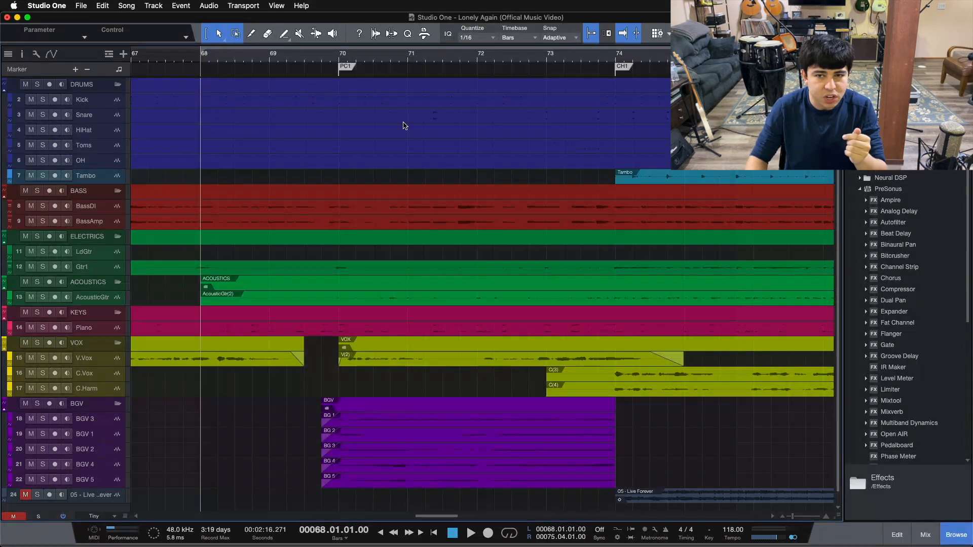
Play the full mix from bar 68 into the chorus to hear the backing vocals in context.
left_click_drag(467, 57, 434, 56)
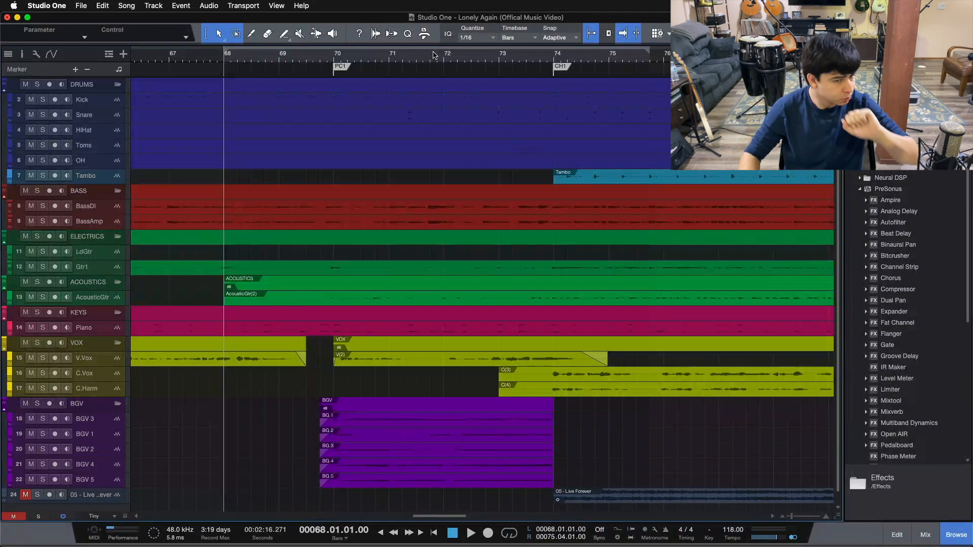
key("space")
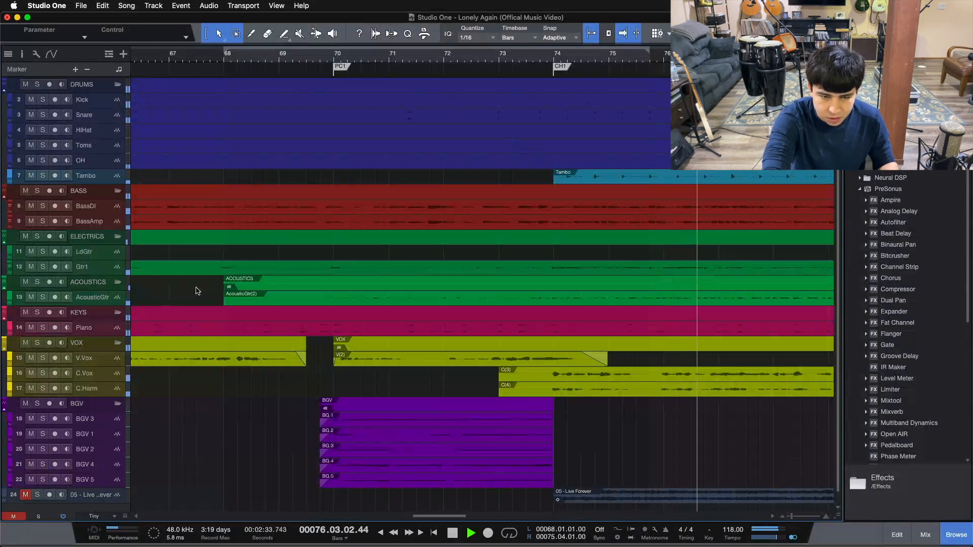
key("space")
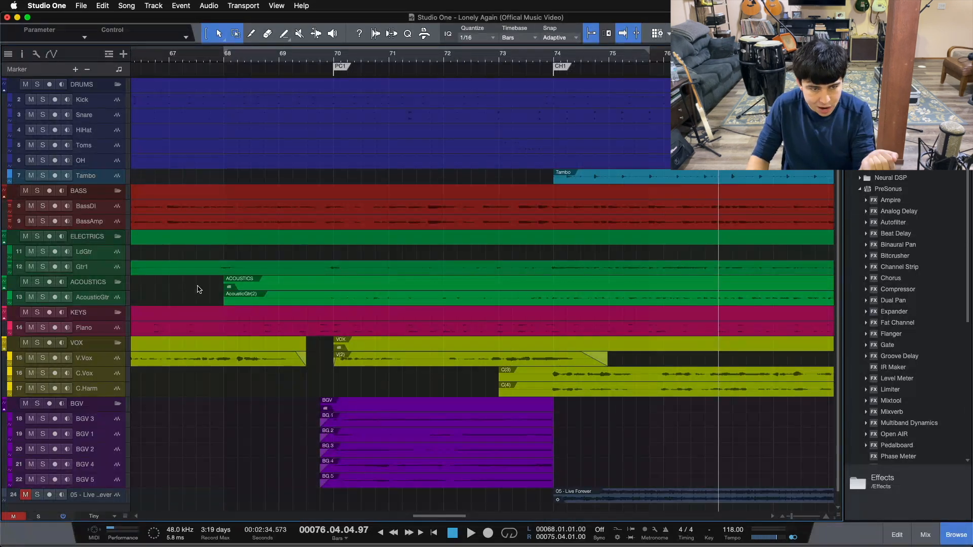
Replay from bar 68 and solo the BGV folder to hear only the backing vocals.
key("KP_1")
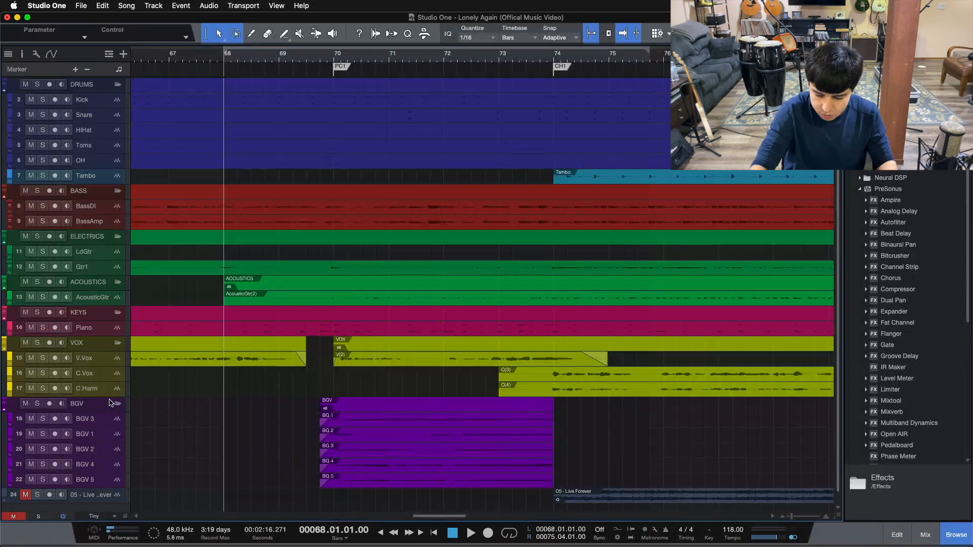
key("space")
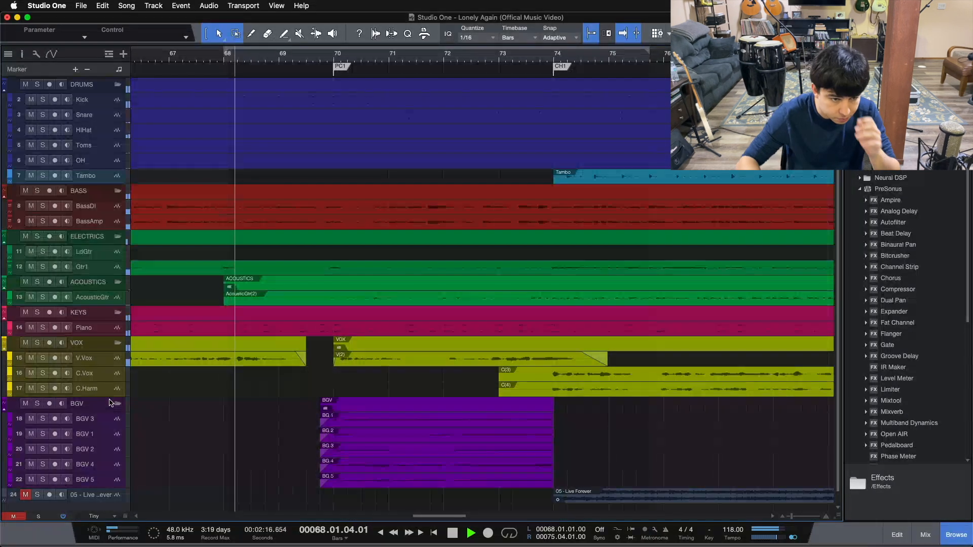
left_click(36, 403)
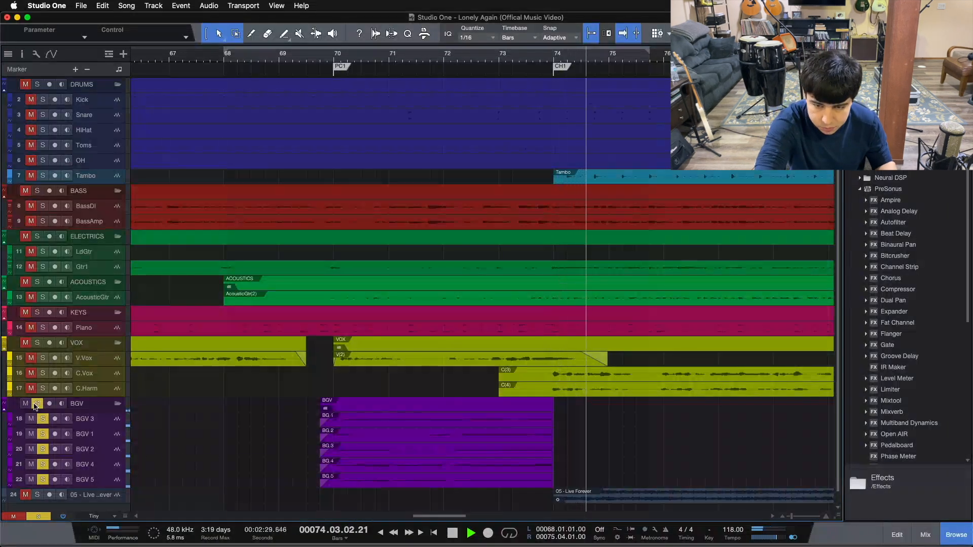
key("space")
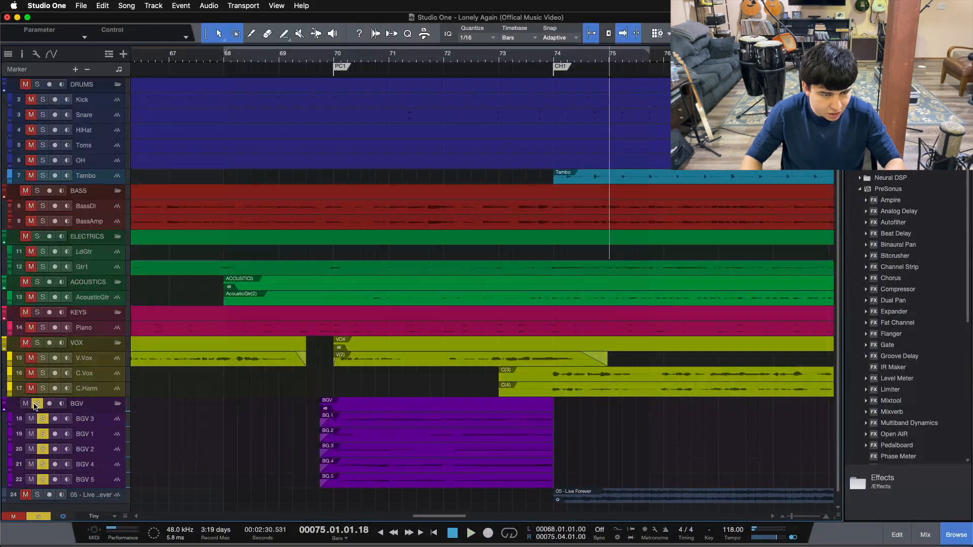
Show the mixer, expand the BGV bus channel and bypass all of its inserts.
key("F3")
left_click(413, 462)
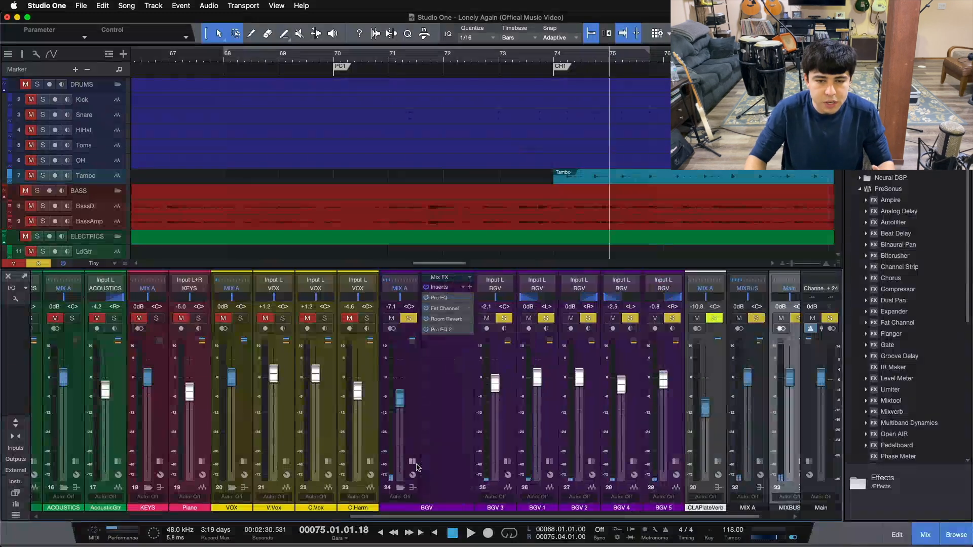
left_click(456, 421)
scroll(481, 168, "down", 5)
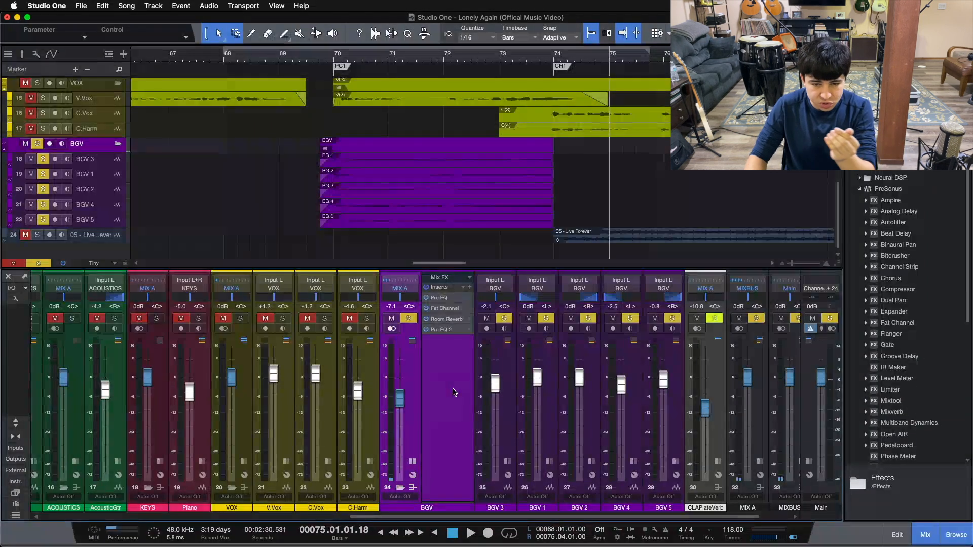
left_click(425, 297)
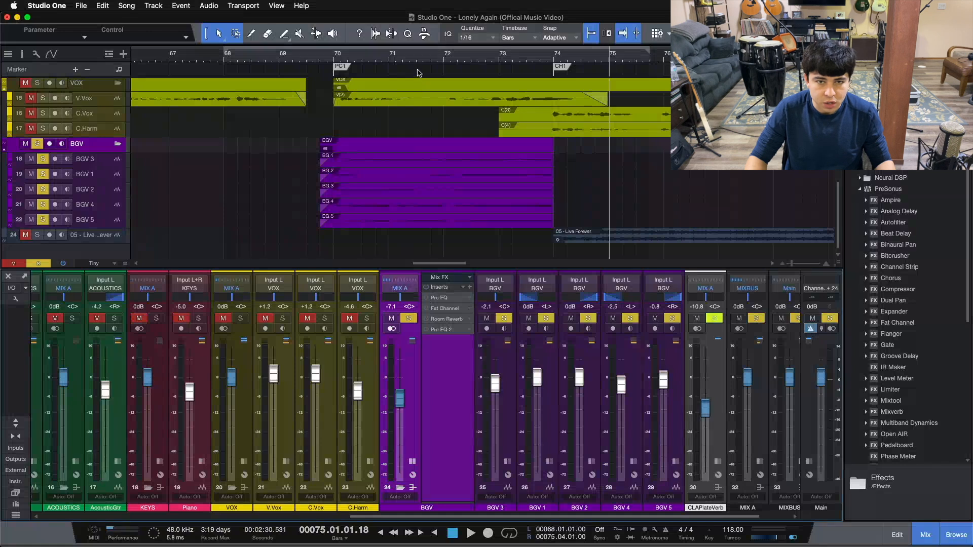
Loop the pre-chorus from bar 70 to bar 74 and audition the soloed backing vocals.
double_click(418, 71)
left_click_drag(426, 60, 433, 65)
key("slash")
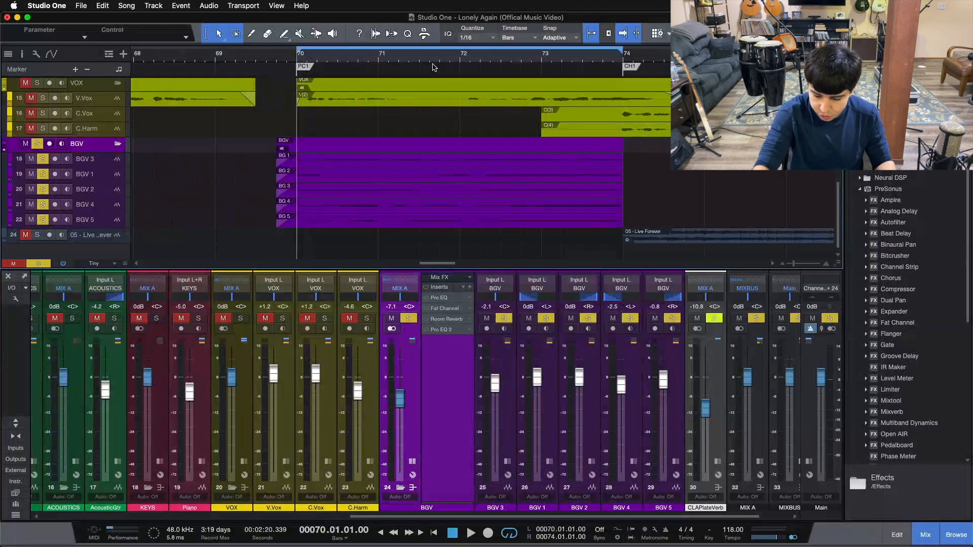
key("space")
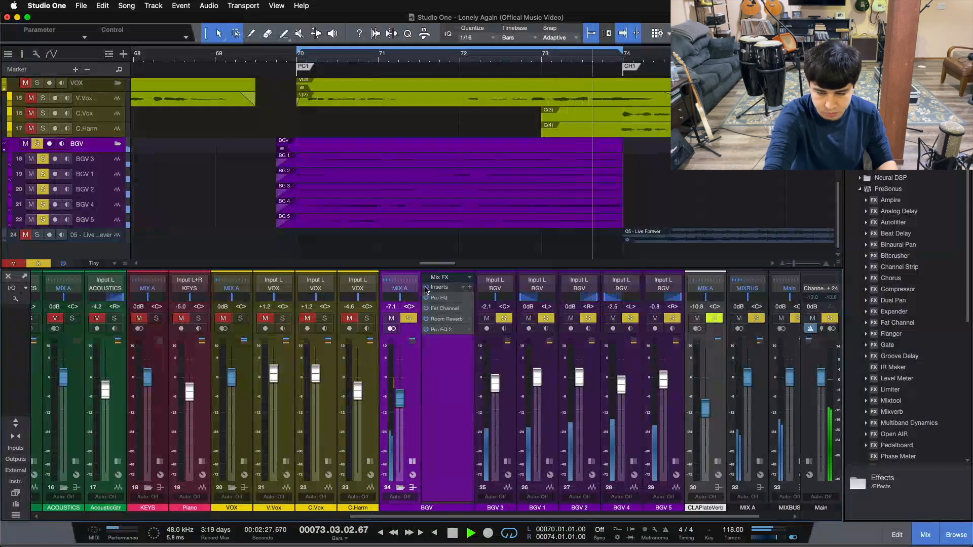
key("space")
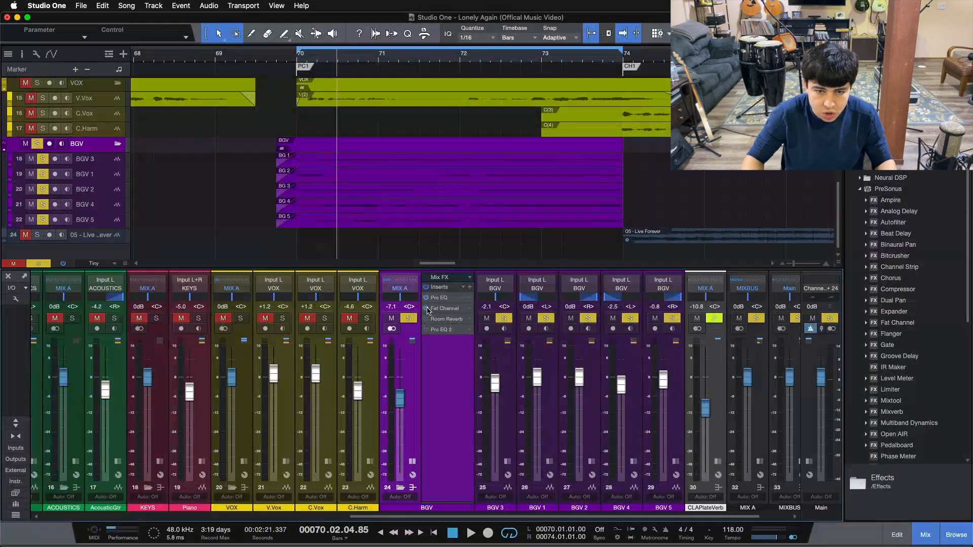
Open the BGV bus's first Pro EQ and switch off its HMF, HF, MF, LMF and LC bands.
left_click(439, 297)
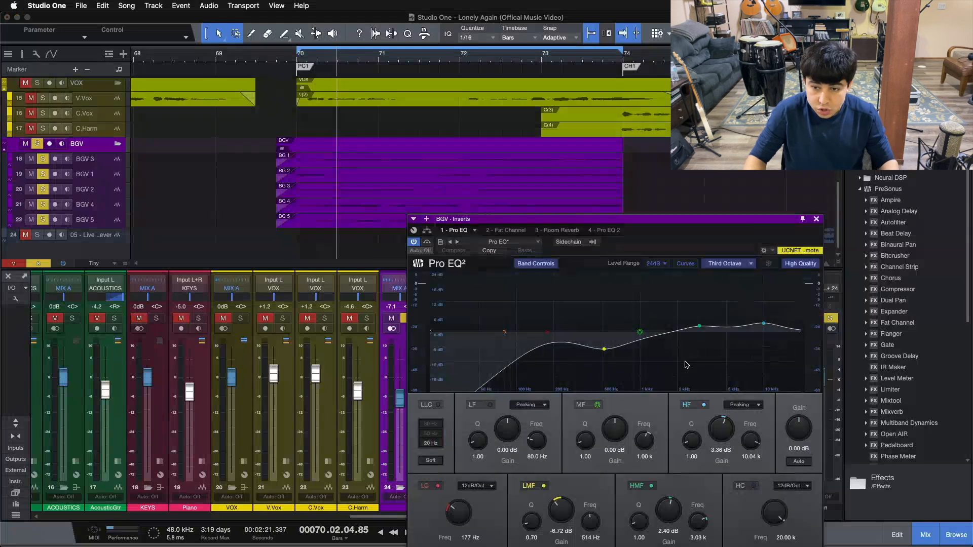
left_click(651, 485)
left_click(704, 405)
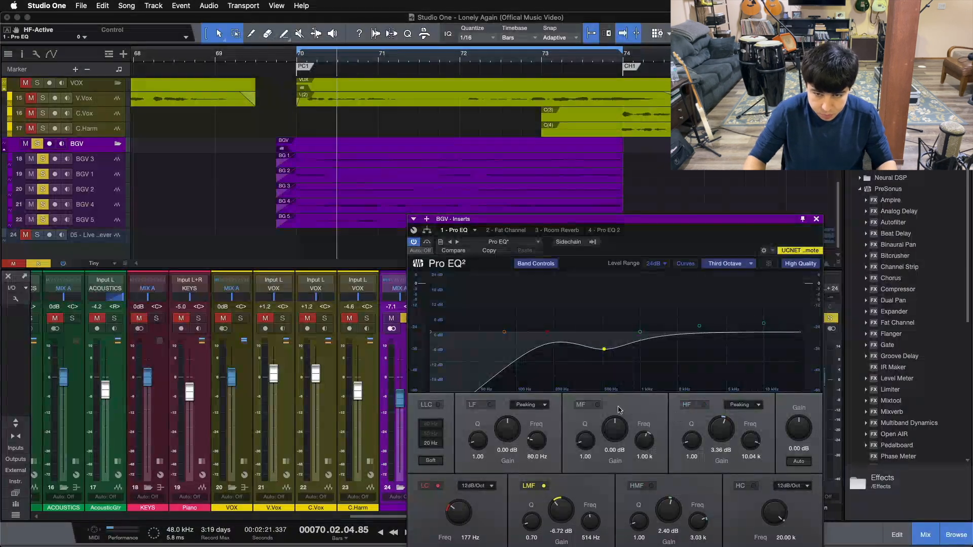
left_click(489, 405)
left_click(543, 485)
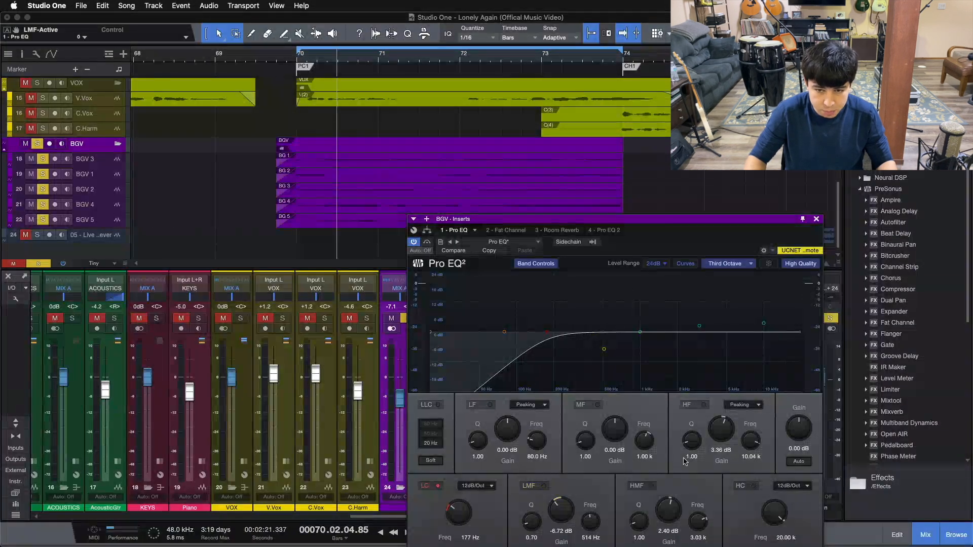
left_click_drag(675, 238, 574, 195)
left_click(324, 444)
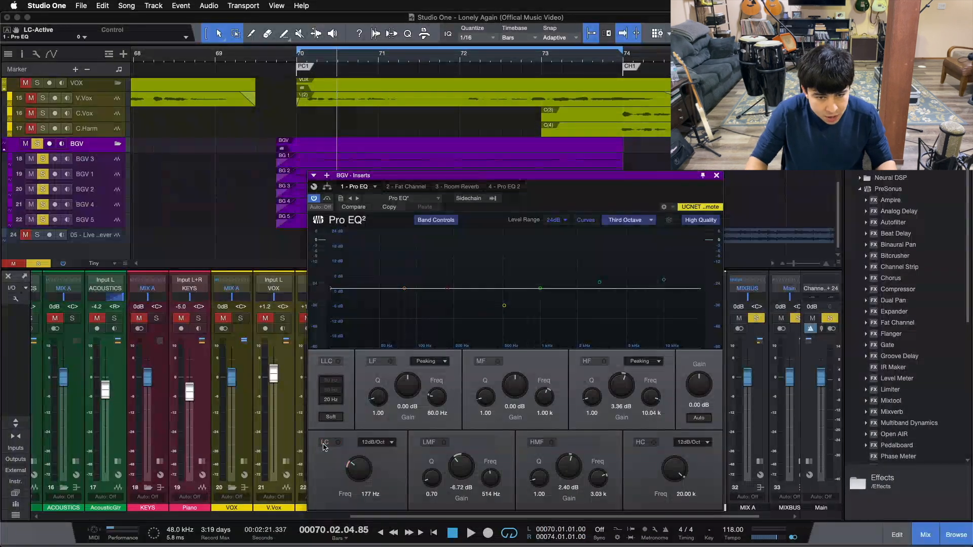
Play the loop and compare the Pro EQ with and without the low-cut filter, leaving the filter on.
key("space")
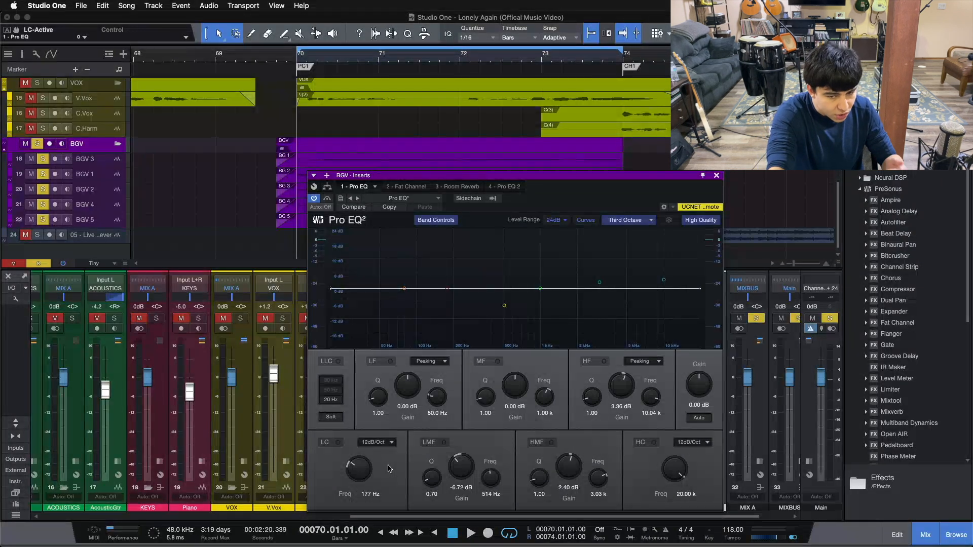
key("space")
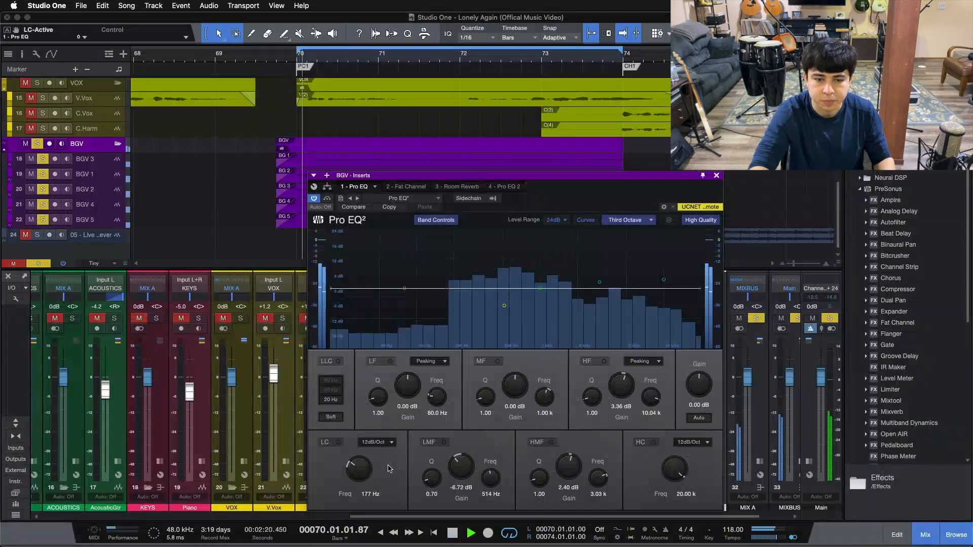
left_click(337, 443)
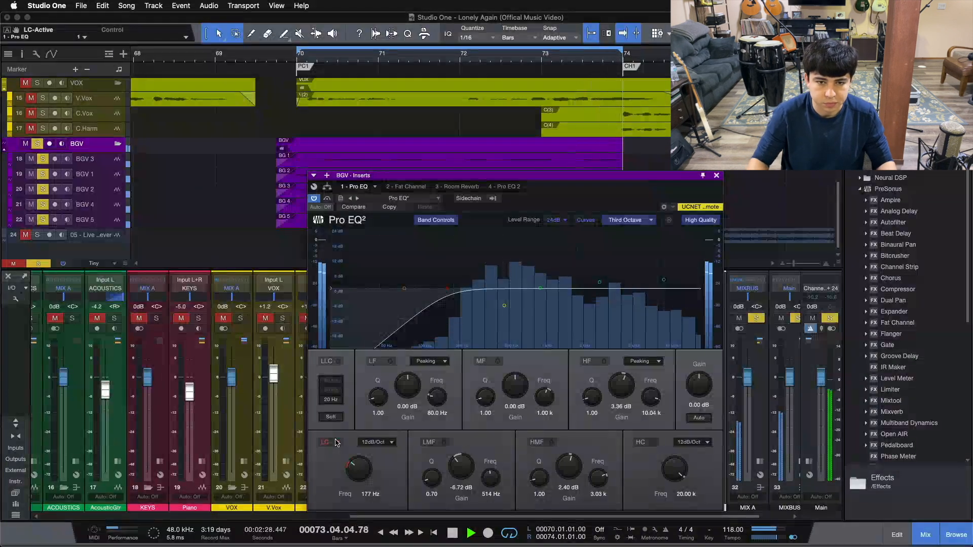
left_click(335, 443)
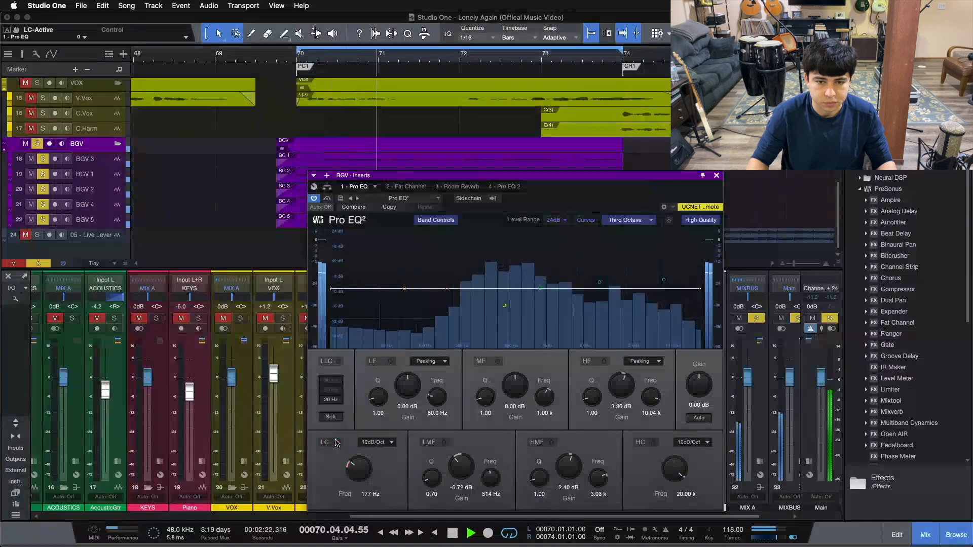
left_click(335, 443)
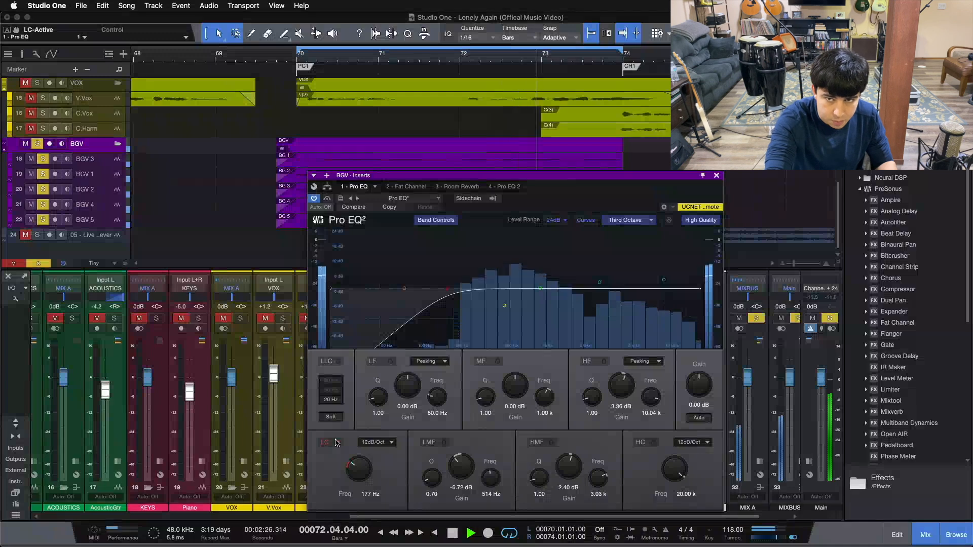
key("space")
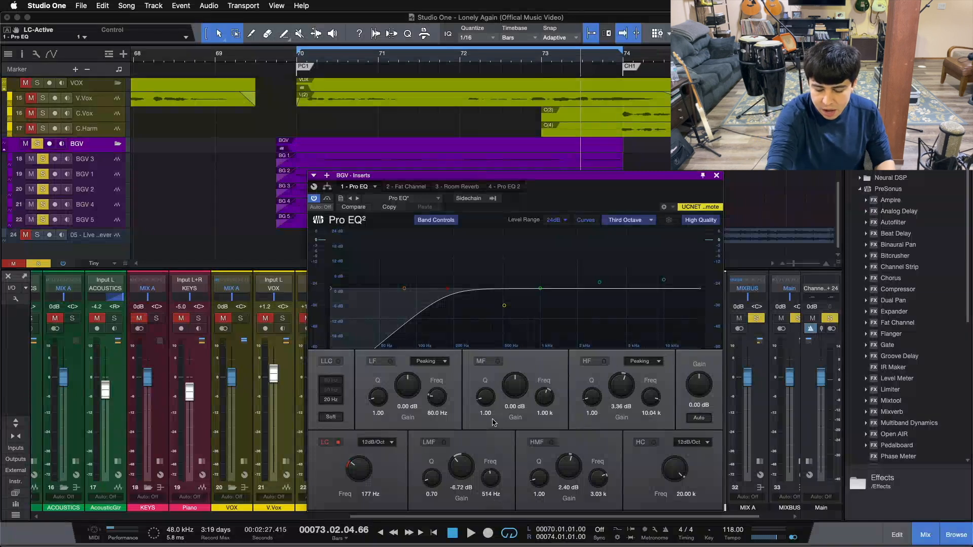
Play the loop while comparing the LMF band's cut on and off, leave it on, and return to the loop start.
key("space")
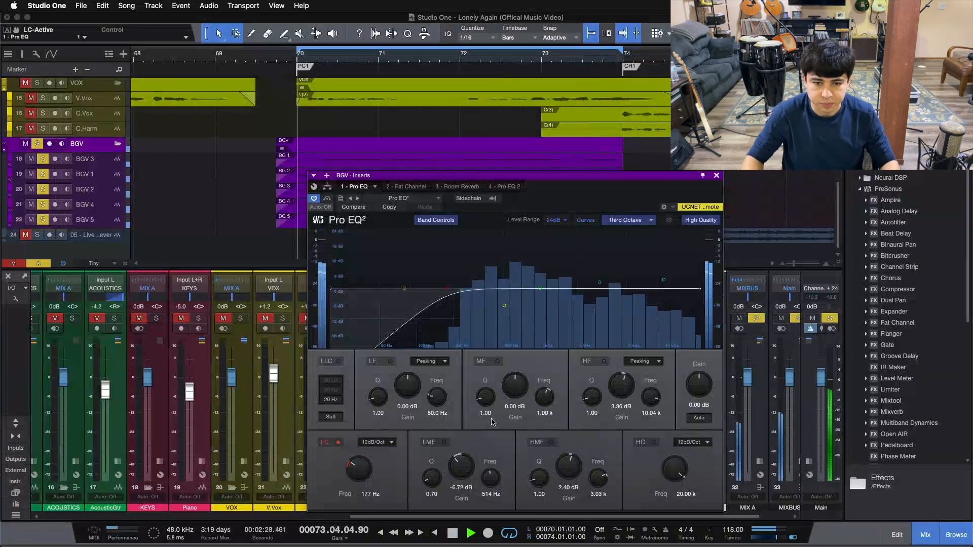
left_click(435, 443)
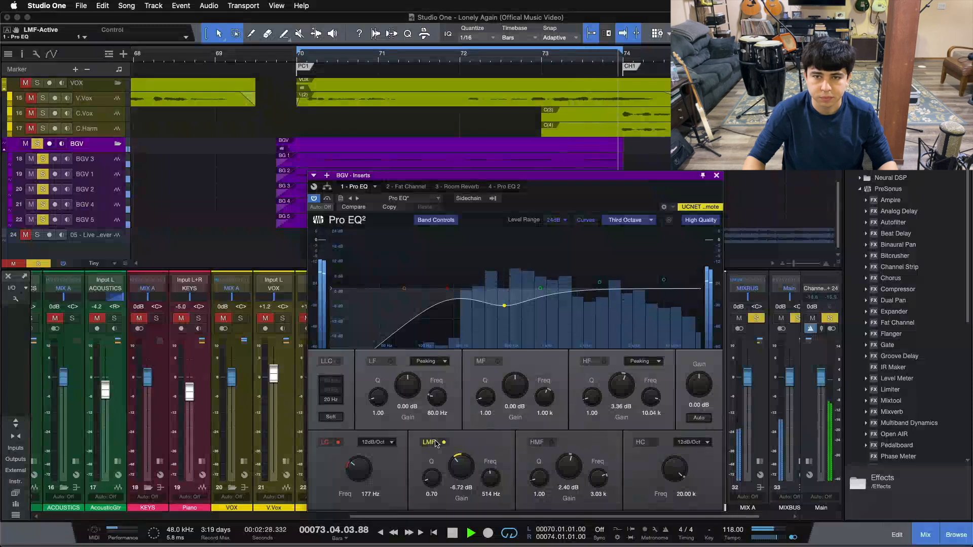
left_click(436, 443)
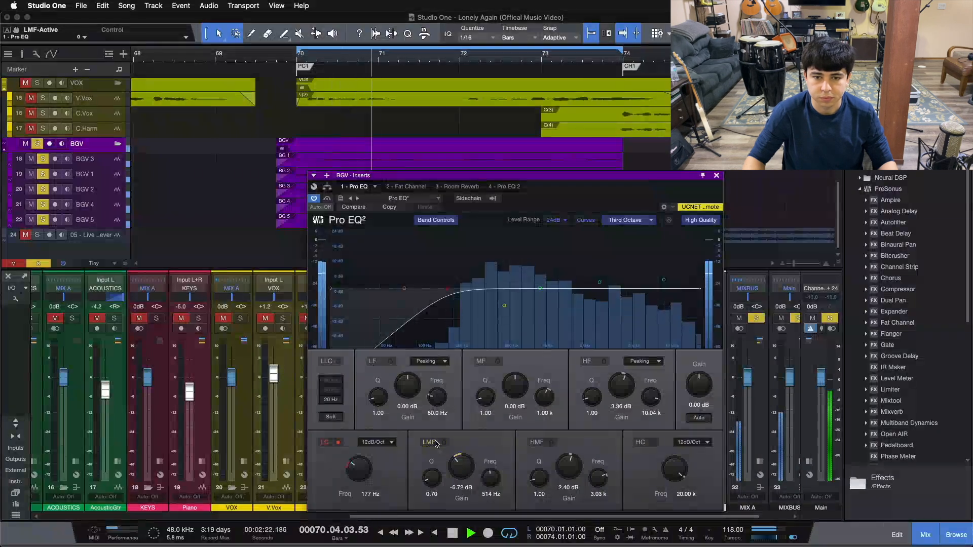
left_click(436, 443)
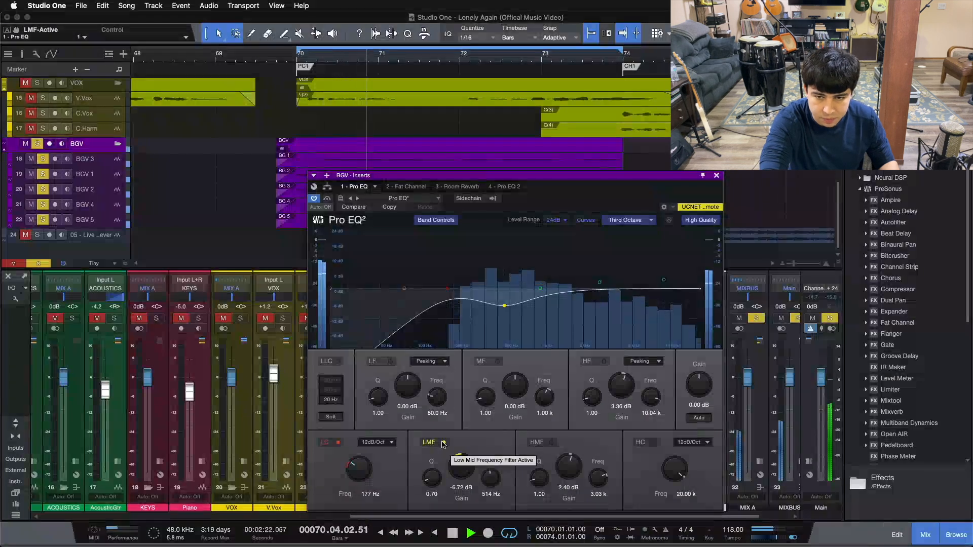
key("space")
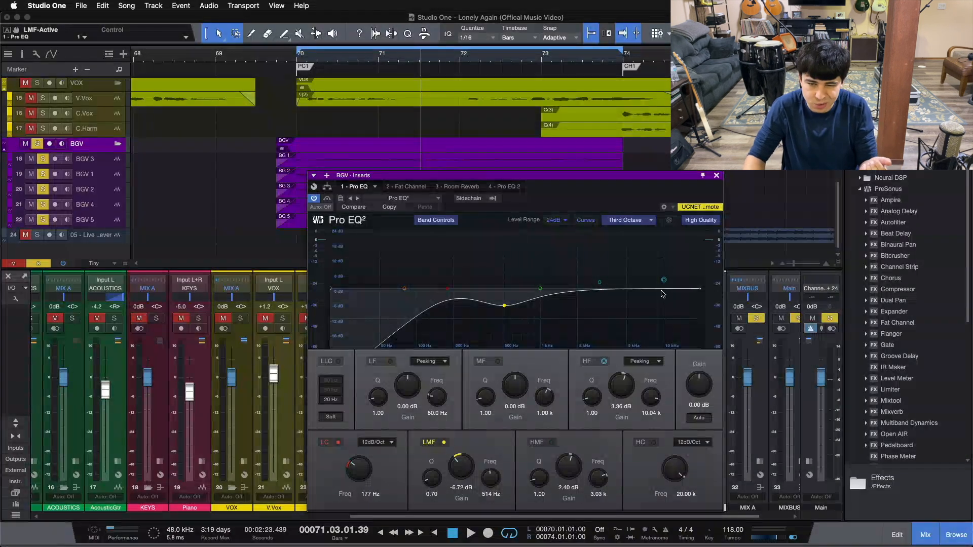
key("KP_1")
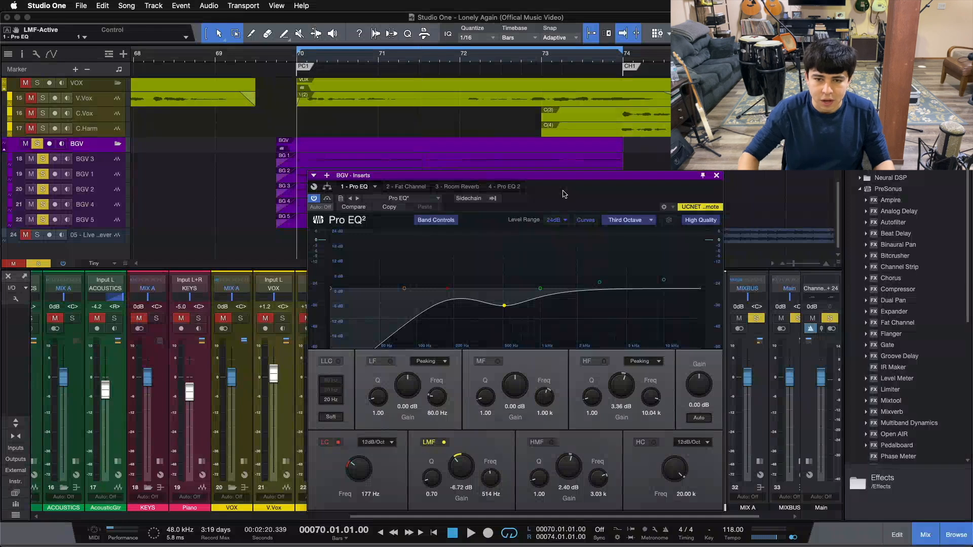
Display the Compressor section of the BGV bus's Fat Channel insert, with its window clear of the BGV tracks.
left_click_drag(563, 194, 539, 194)
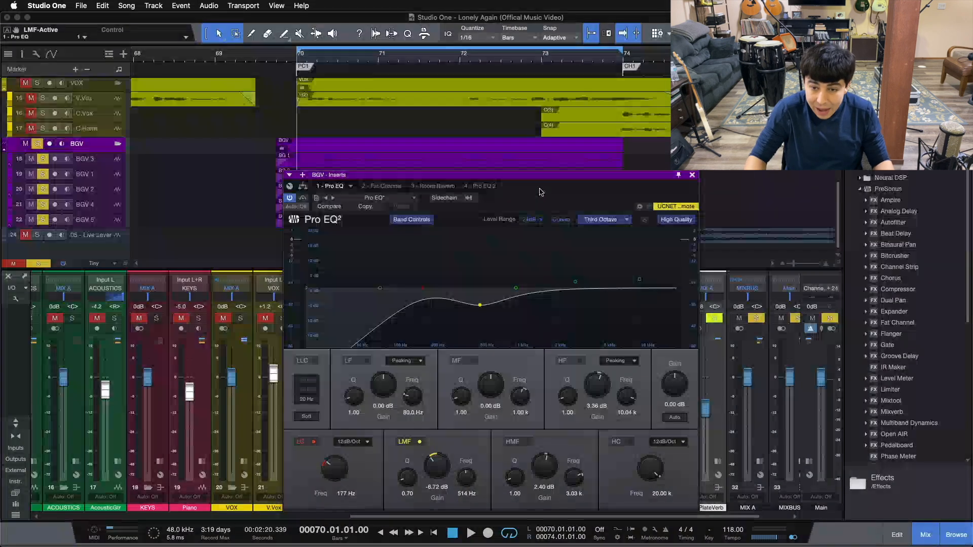
left_click(366, 187)
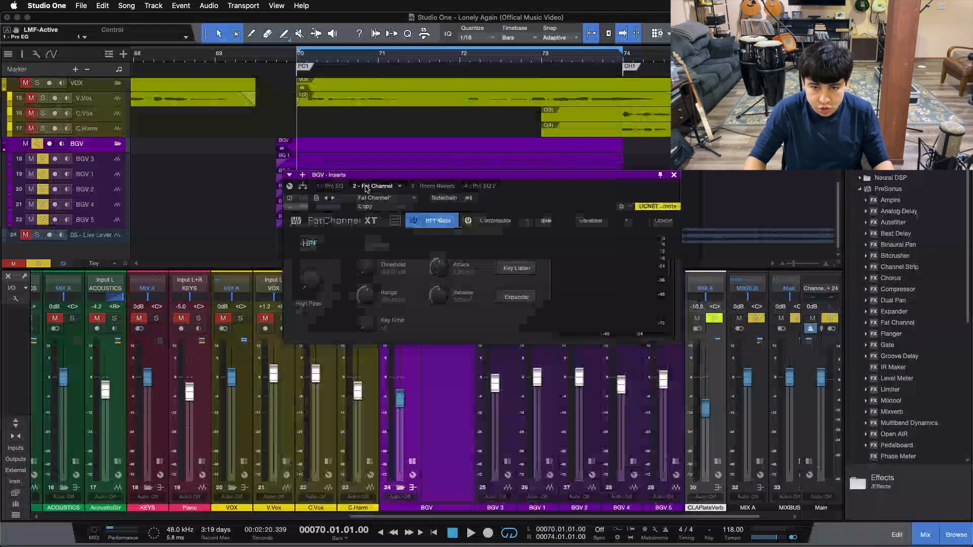
left_click(489, 219)
left_click_drag(526, 200, 529, 300)
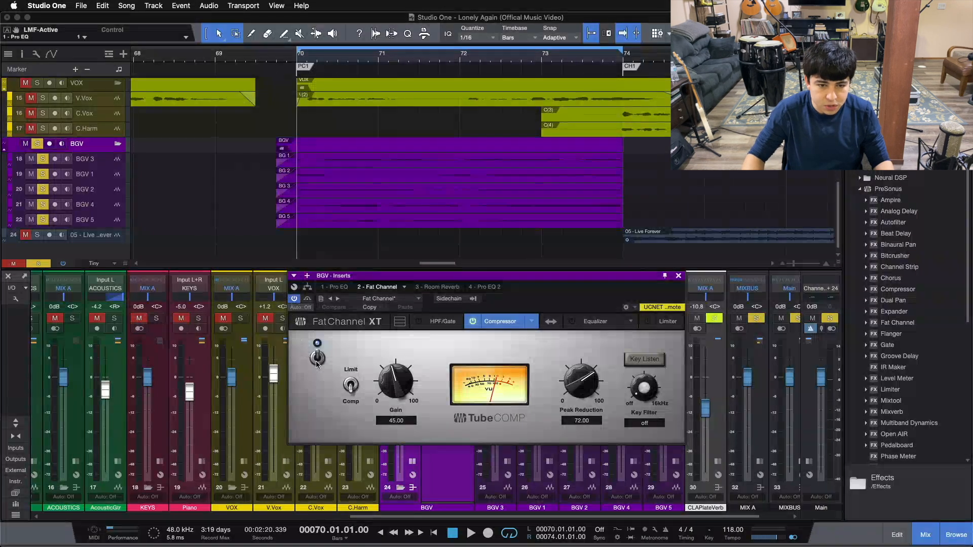
Play the loop while comparing the Fat Channel compressor on and off, leave it on, and stop playback.
left_click(316, 361)
key("space")
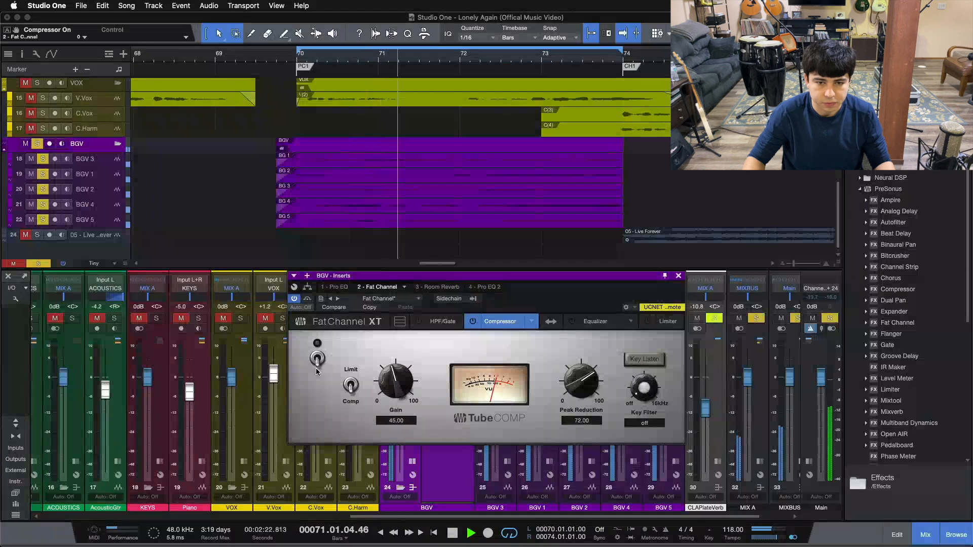
left_click(316, 368)
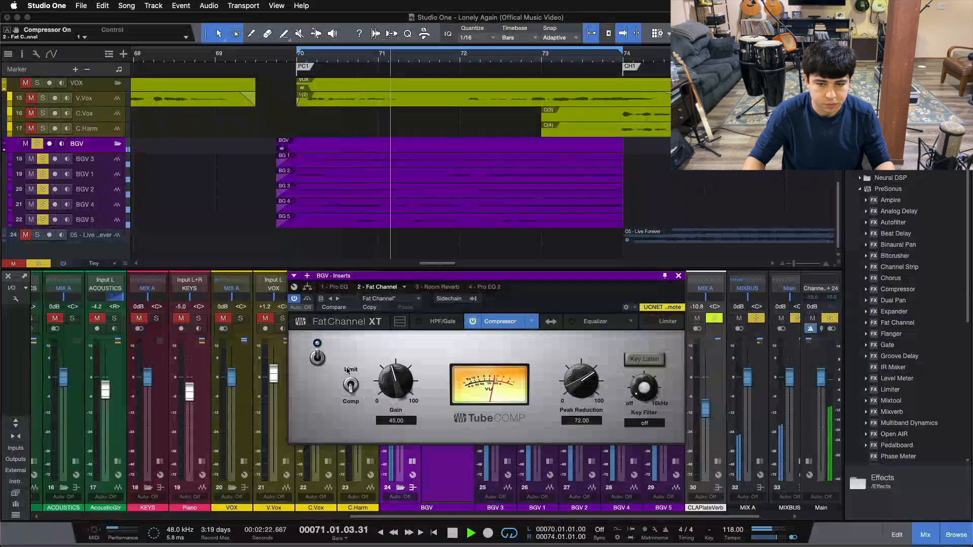
left_click(473, 321)
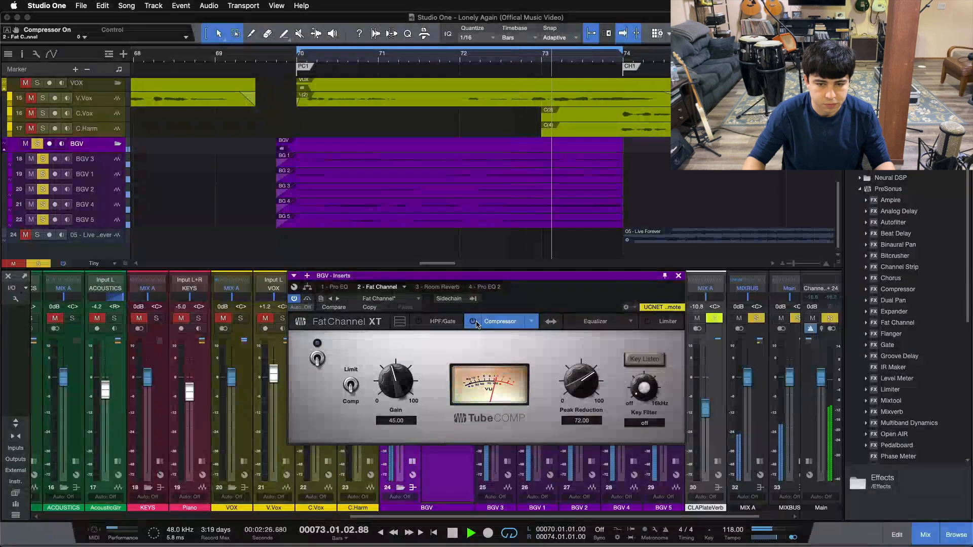
left_click(474, 321)
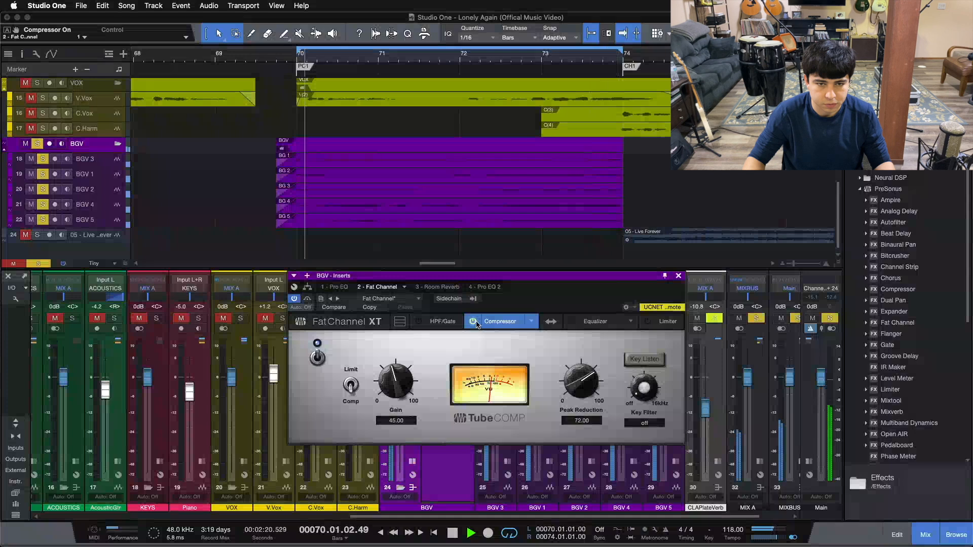
left_click(473, 321)
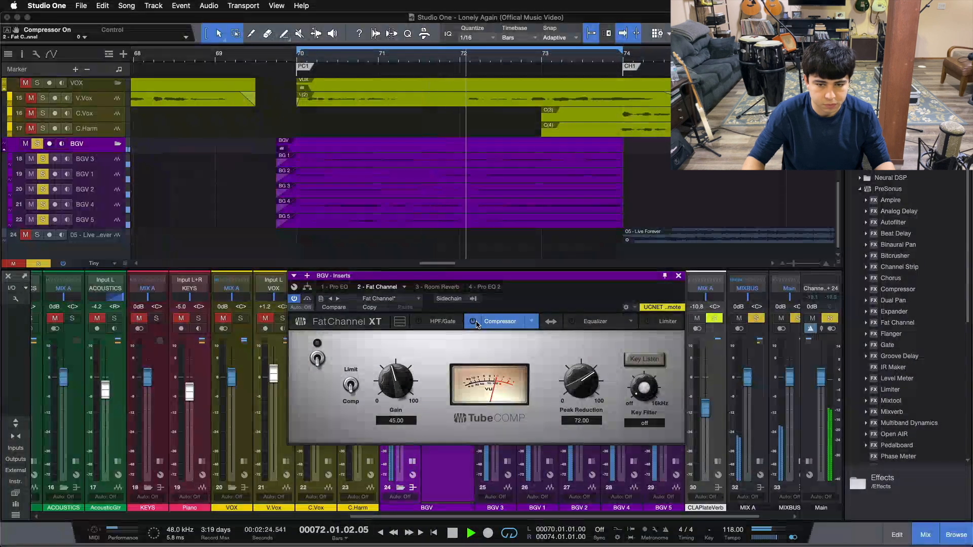
left_click(474, 321)
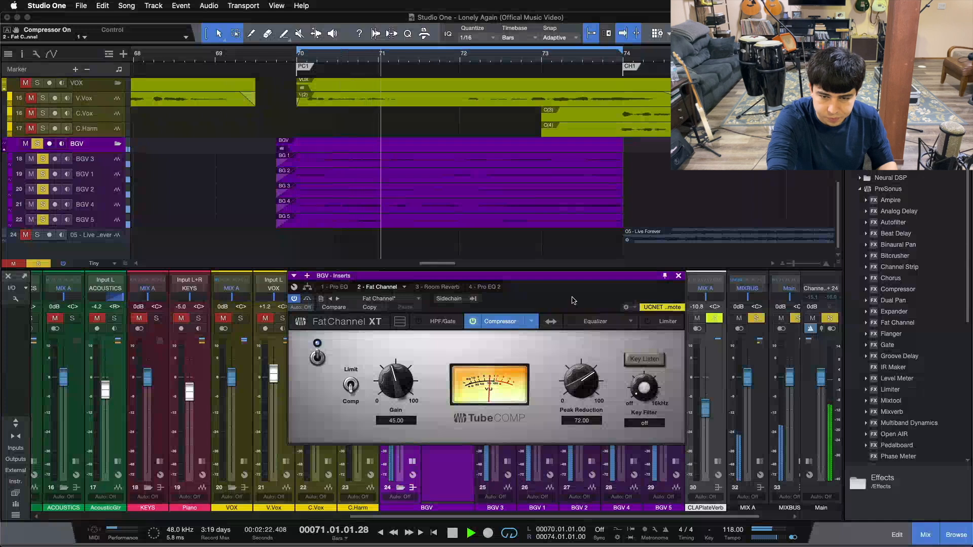
key("space")
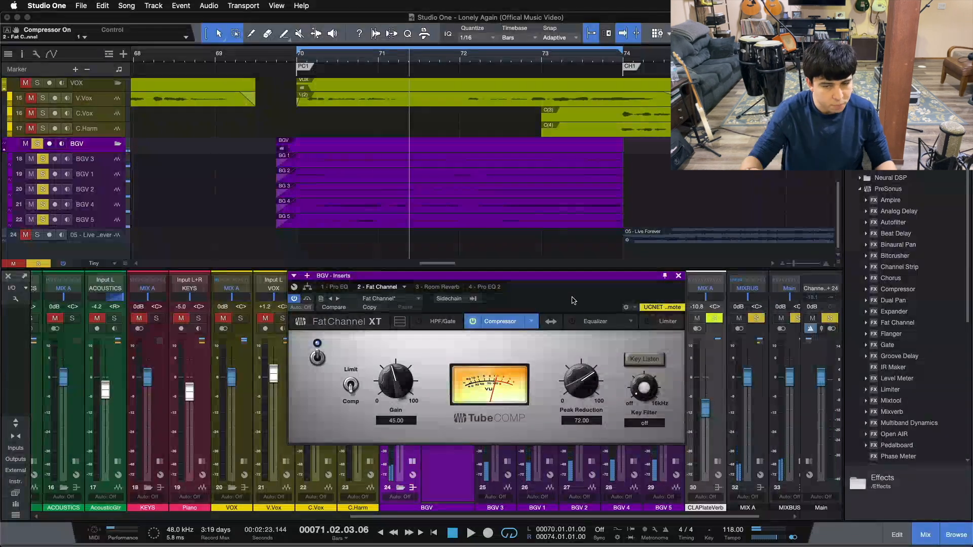
Return to the BGV bus's first Pro EQ, switch on its HF band, and reposition the window to show all band controls.
left_click(336, 287)
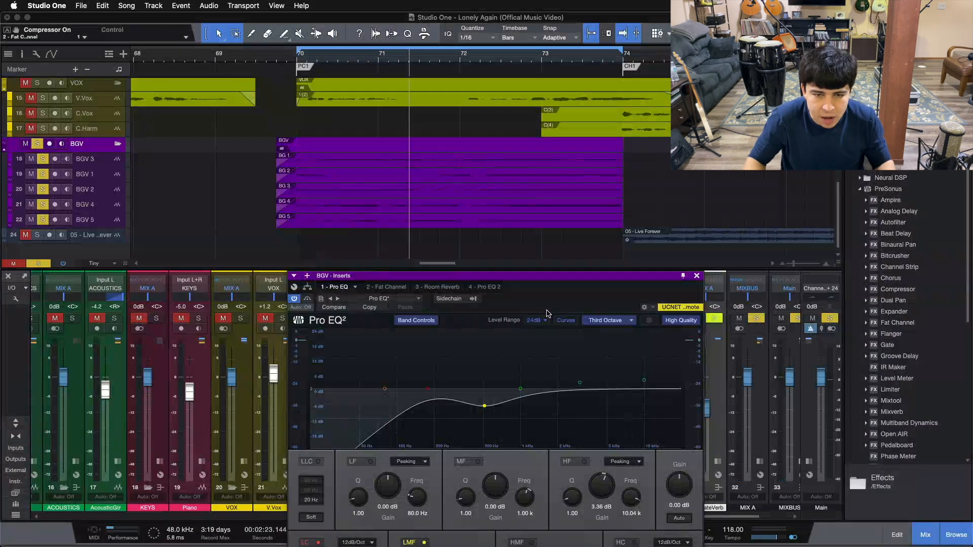
left_click(386, 286)
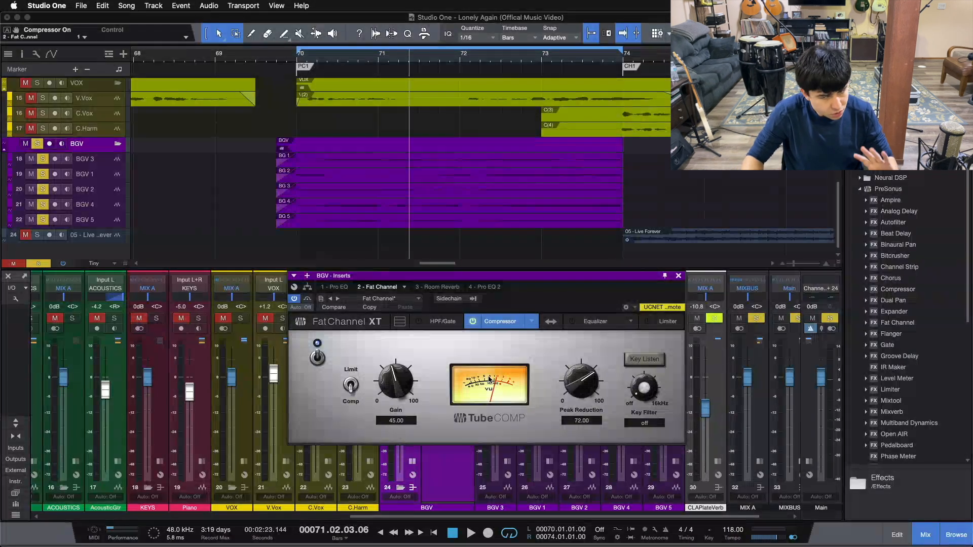
left_click(344, 287)
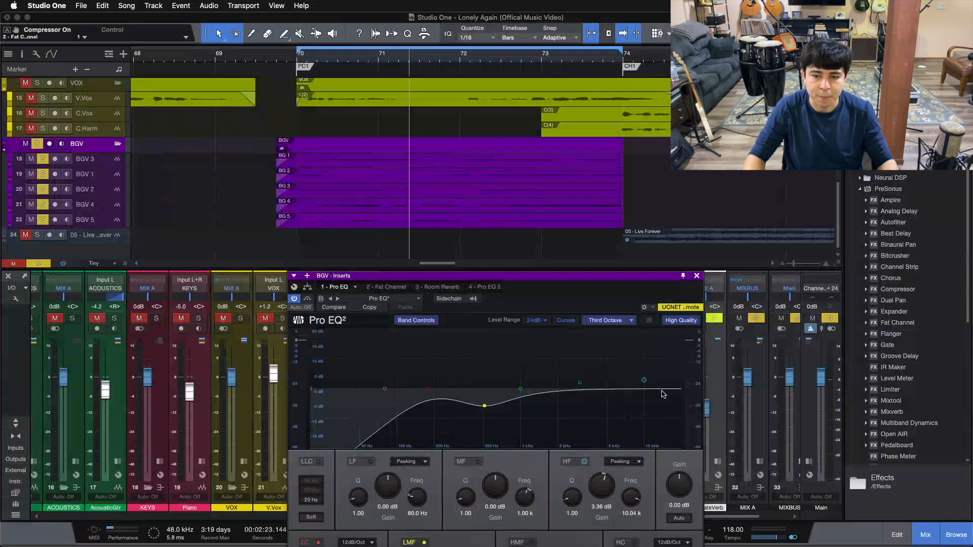
left_click(643, 380)
left_click_drag(583, 291, 559, 210)
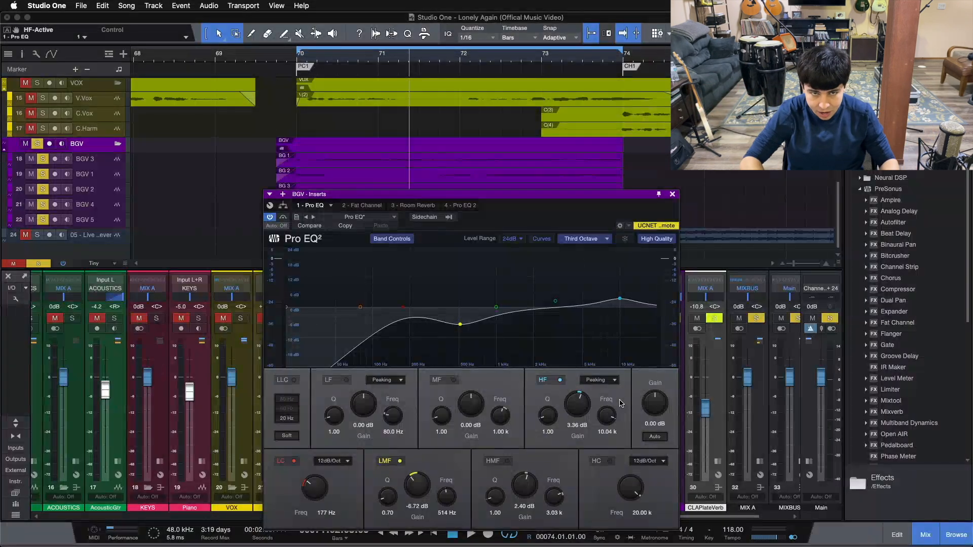
Play the loop while comparing the Pro EQ's HF boost off and on, leave it on, and stop playback.
left_click(552, 381)
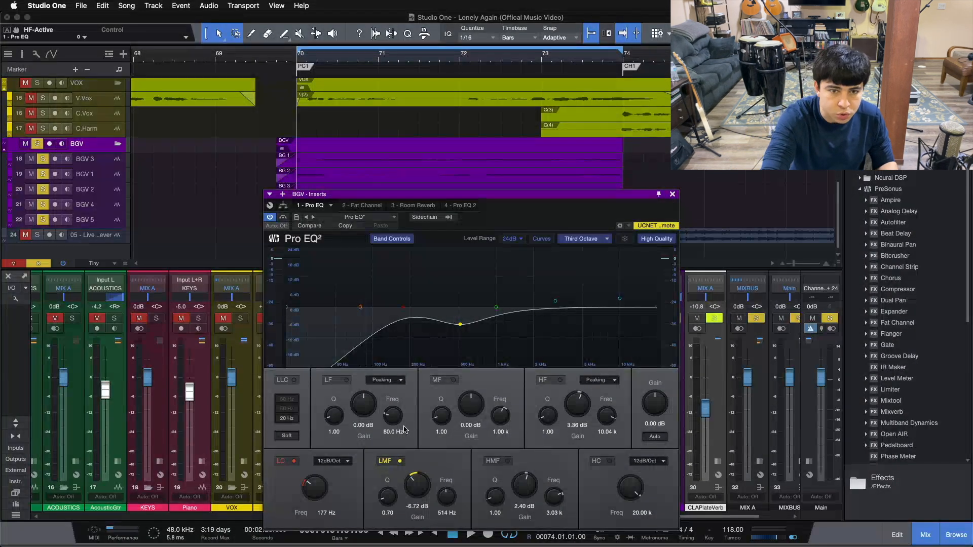
key("space")
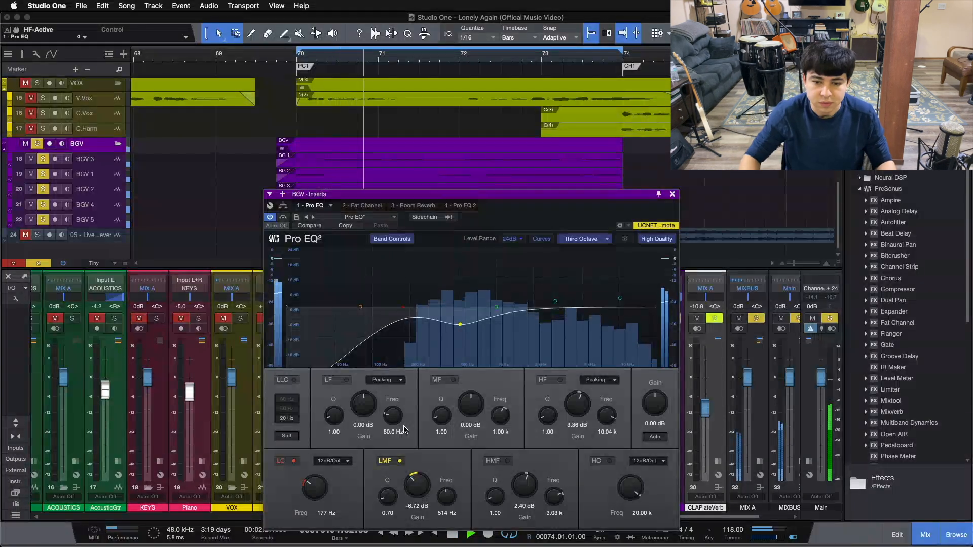
left_click(559, 380)
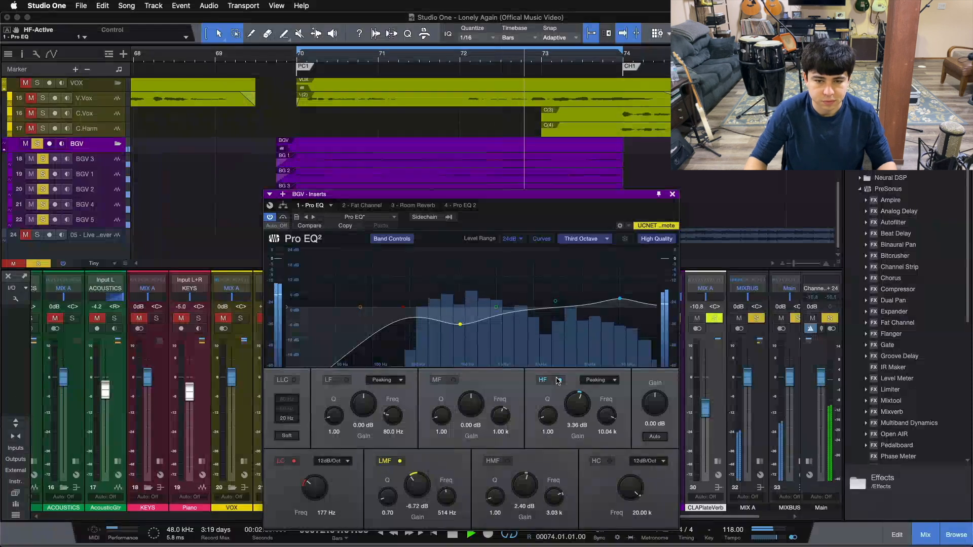
left_click(557, 381)
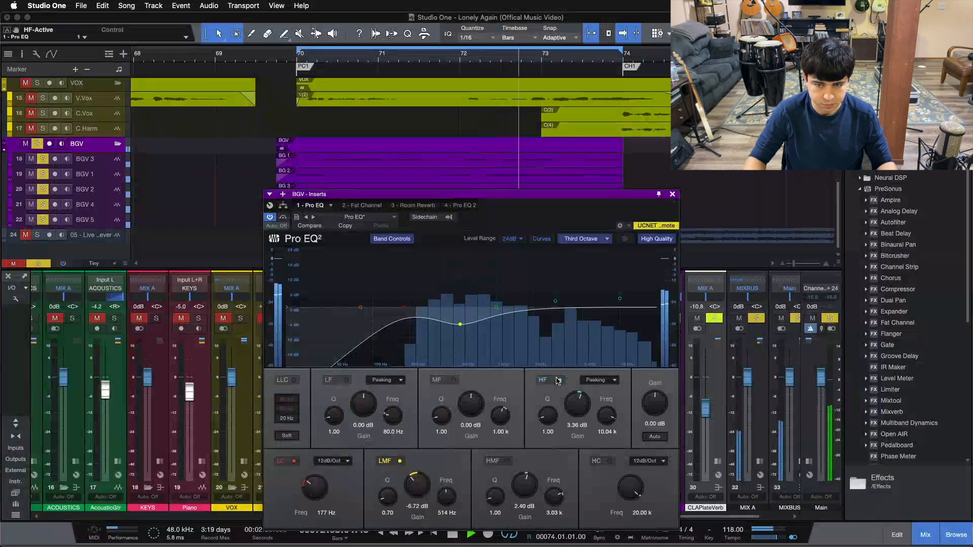
left_click(559, 380)
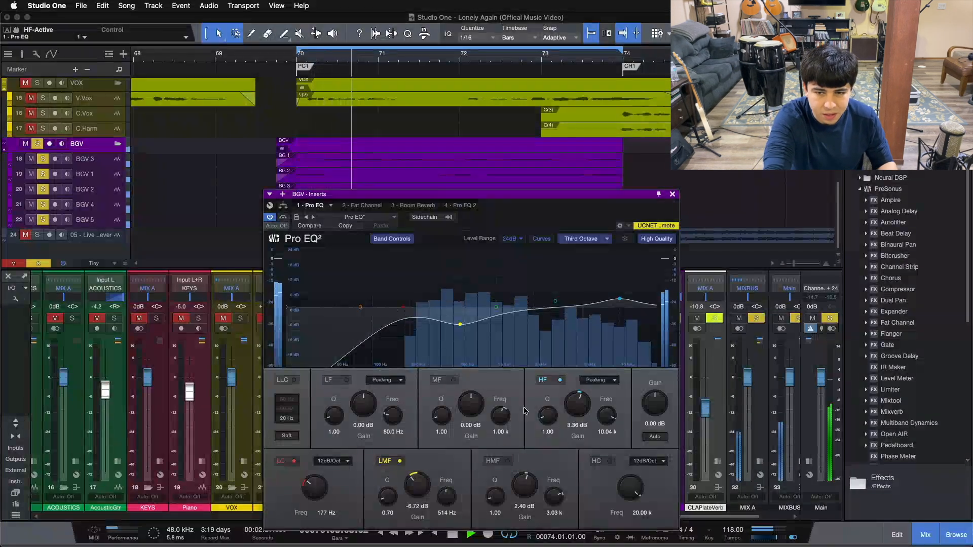
key("space")
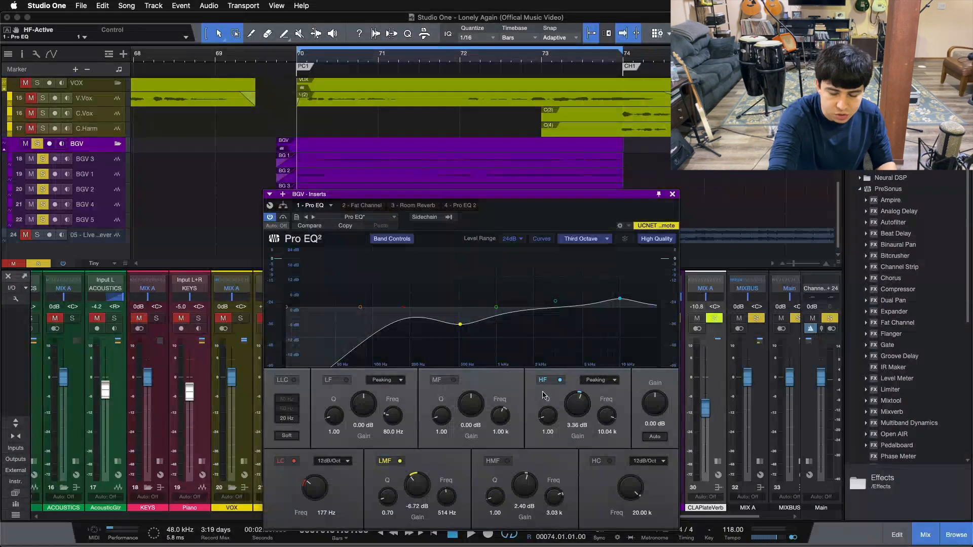
Switch on the Pro EQ's HMF band during loop playback, listen to the boost, and stop.
key("space")
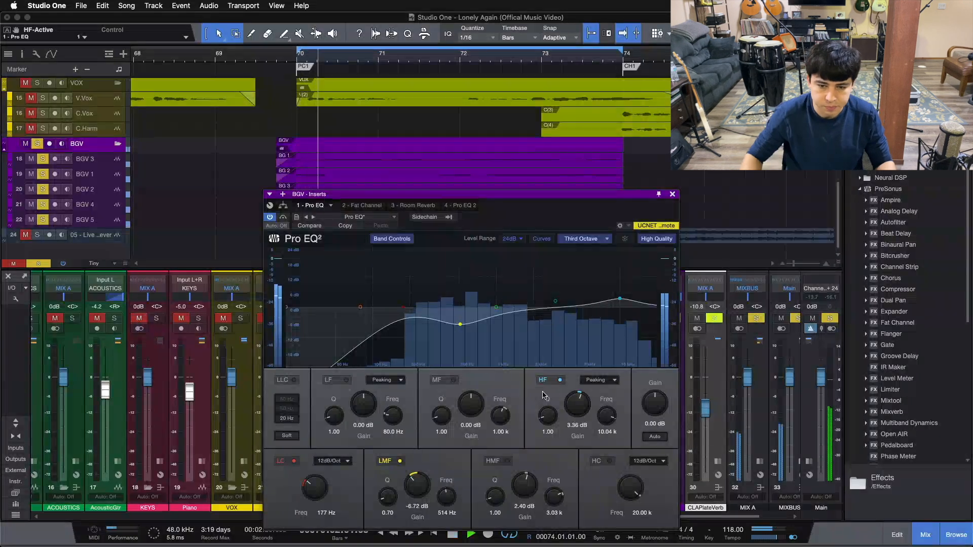
left_click(507, 461)
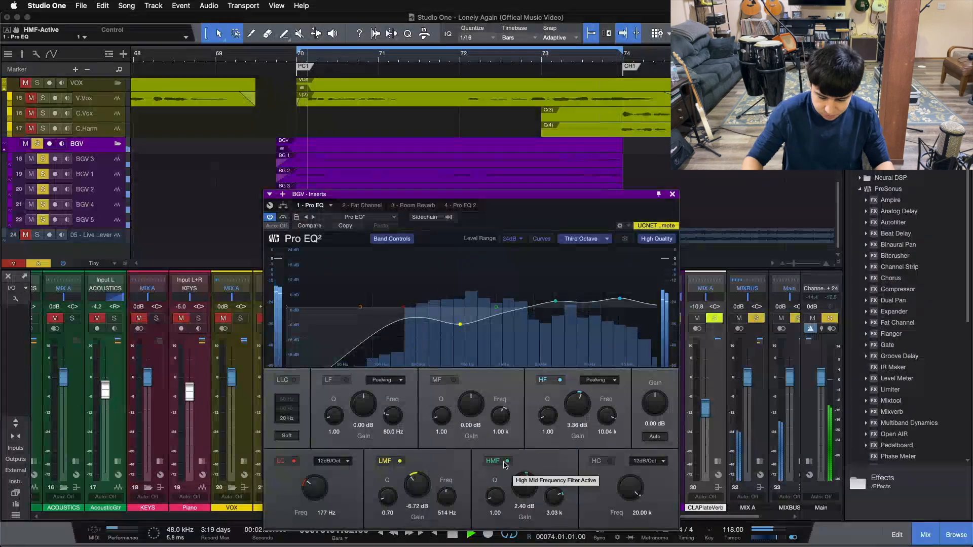
key("space")
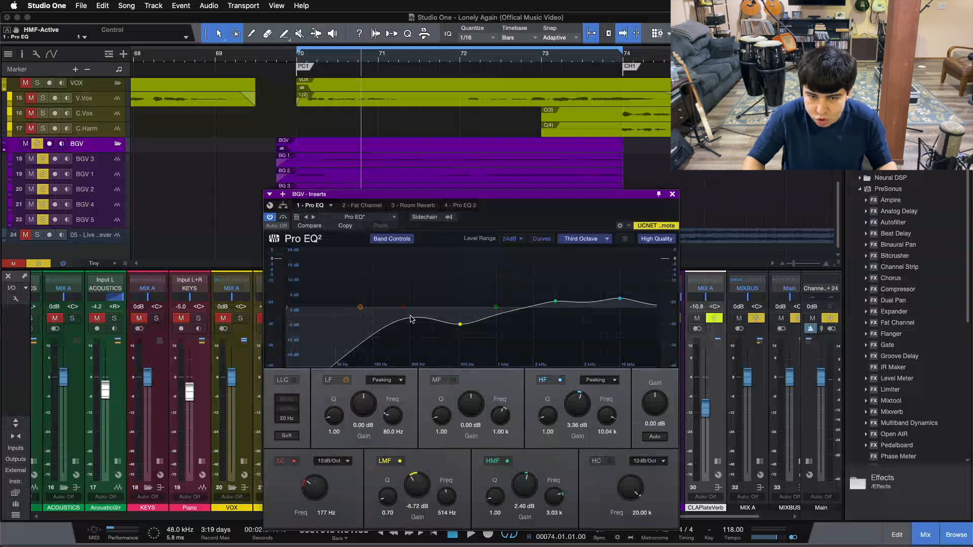
Open the BGV bus's Room Reverb insert, move its window clear of the BGV channel, and activate the reverb.
left_click(361, 205)
left_click(408, 205)
left_click_drag(521, 194, 747, 219)
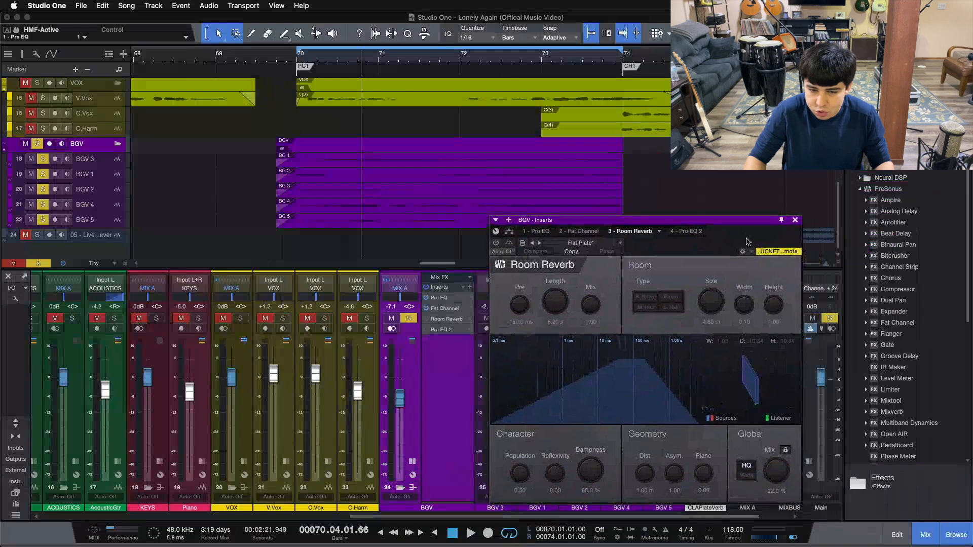
left_click(495, 244)
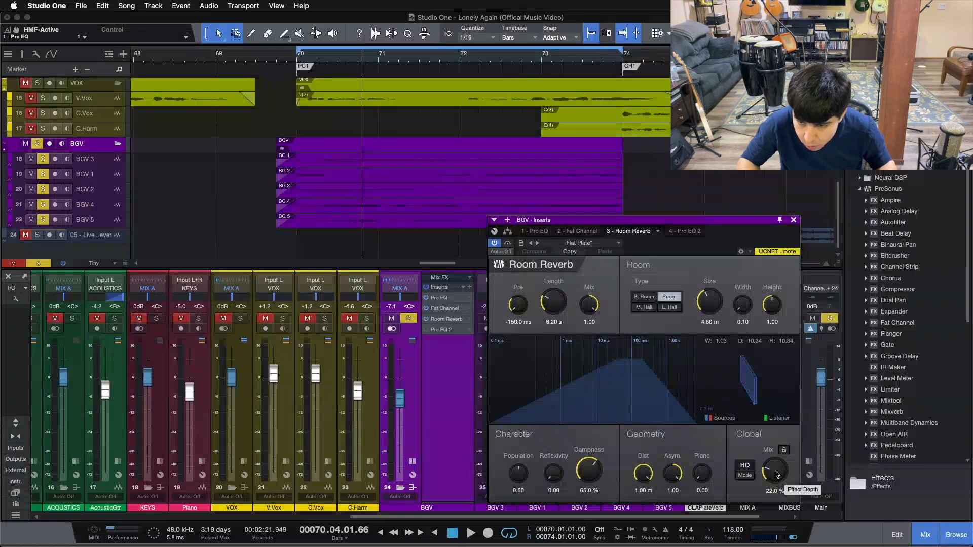
Play the loop while comparing the Room Reverb bypassed and active, leave it active, and stop playback.
left_click(508, 243)
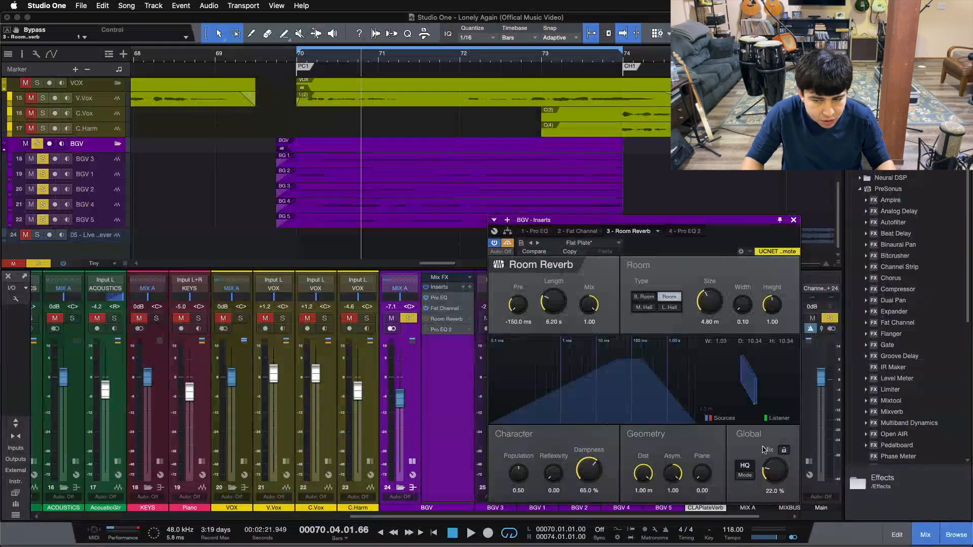
key("space")
key("space")
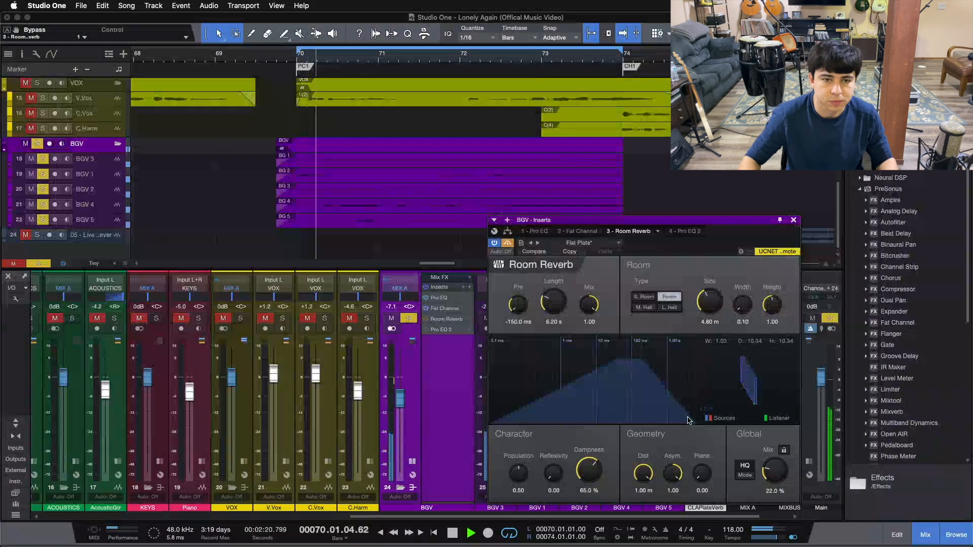
left_click(508, 243)
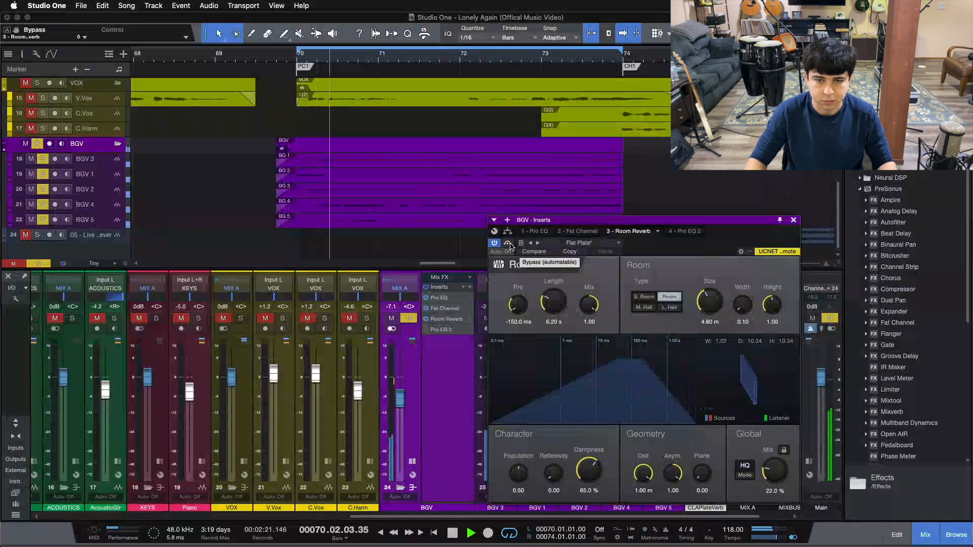
left_click(508, 244)
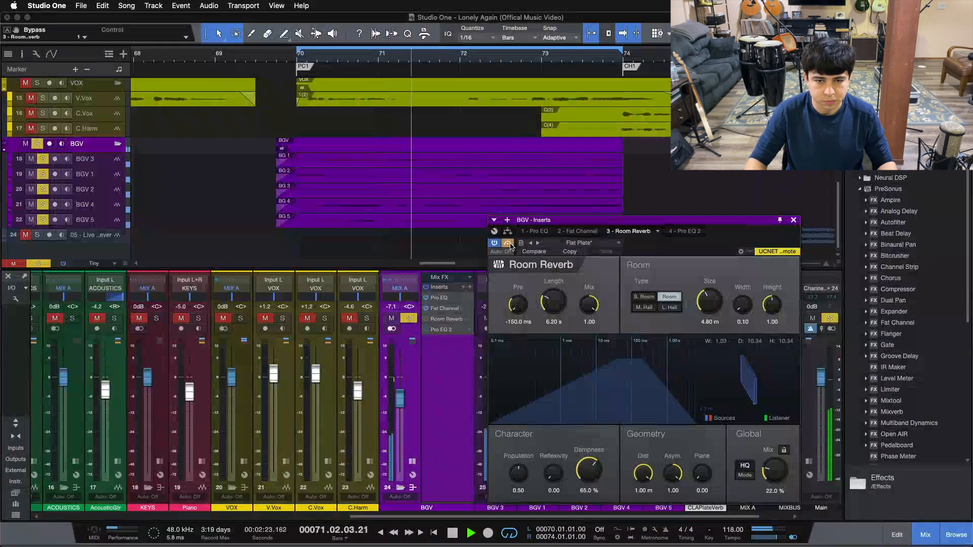
left_click(509, 244)
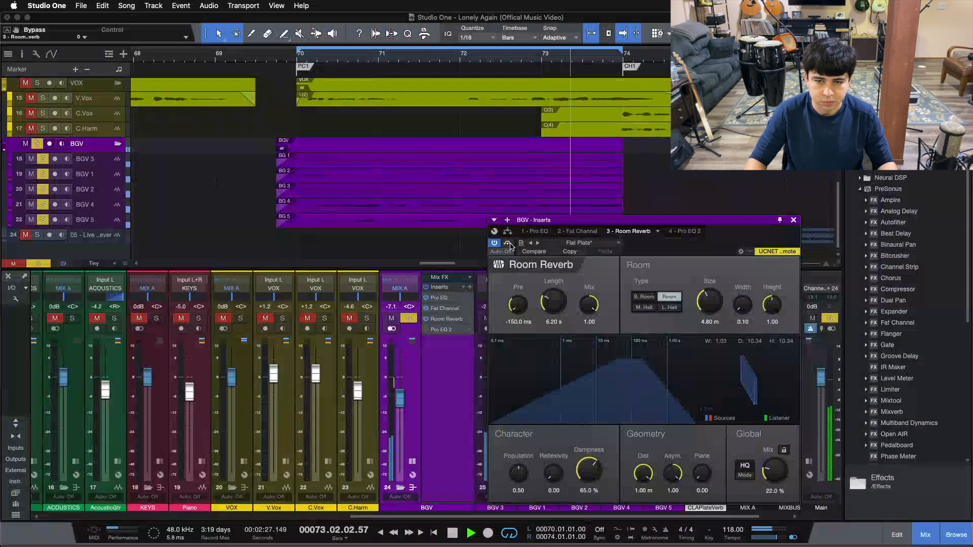
left_click(509, 245)
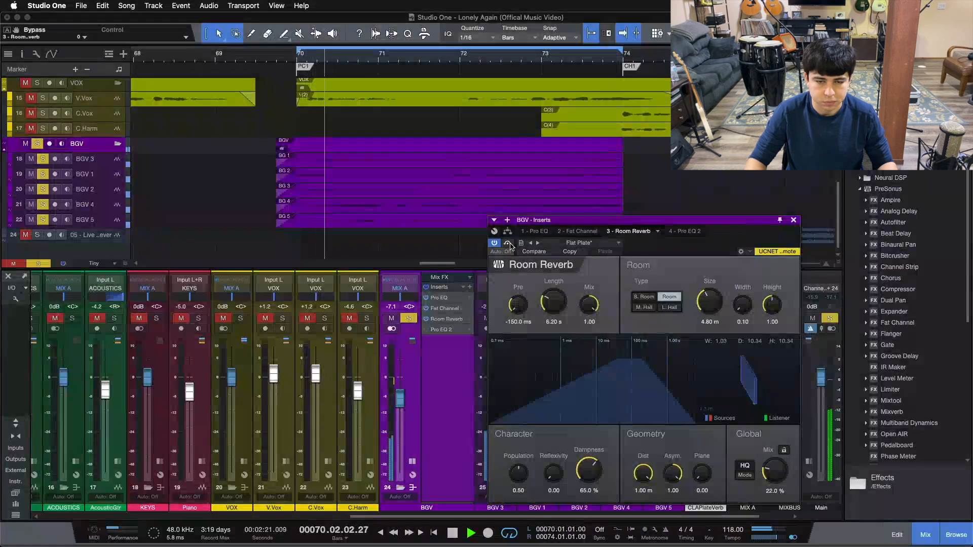
left_click(509, 244)
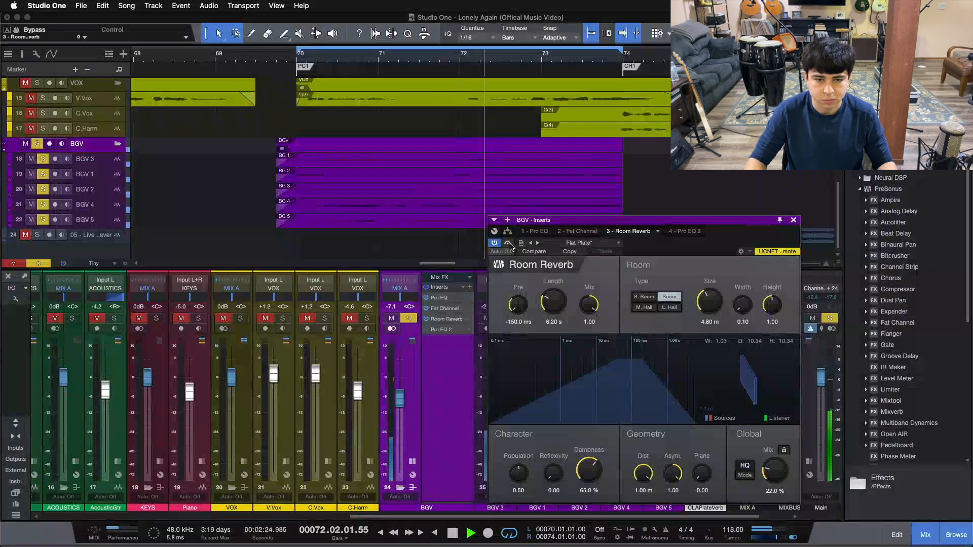
left_click(508, 244)
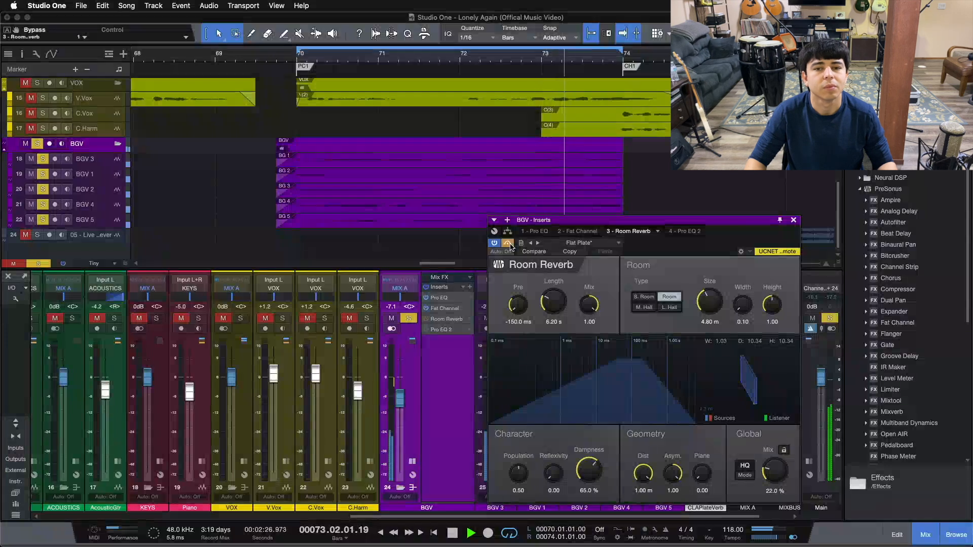
left_click(508, 244)
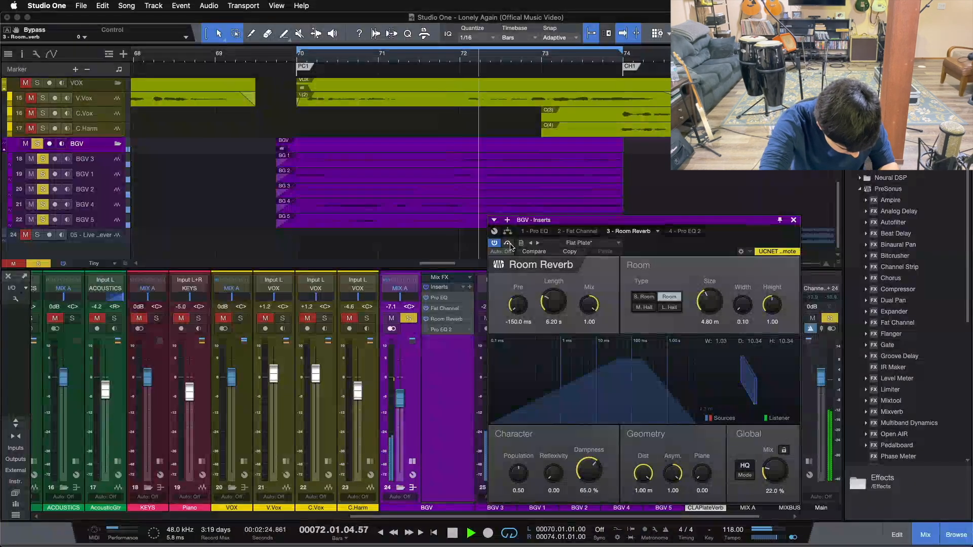
key("space")
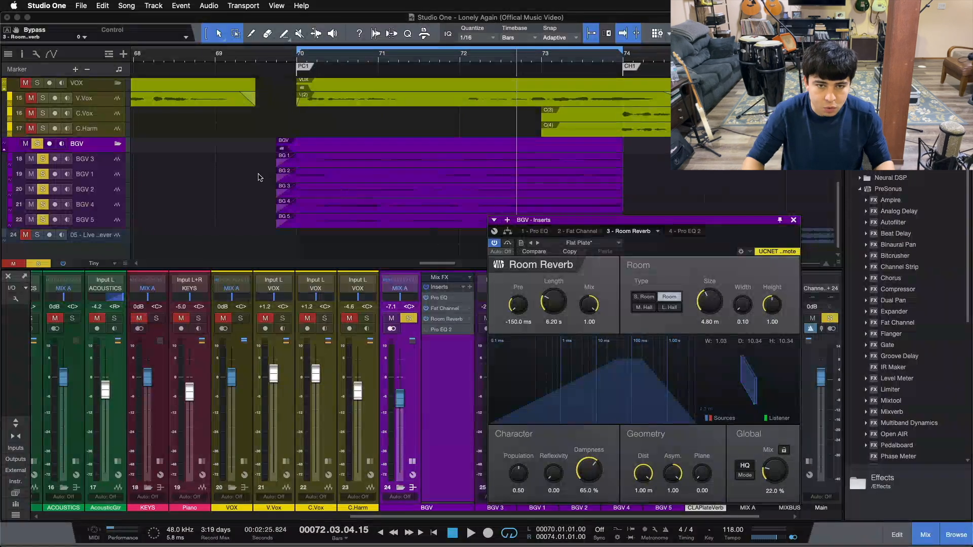
Replay the loop from bar 70, alternate the Room Reverb between bypassed and active again, and stop with it active.
key("space")
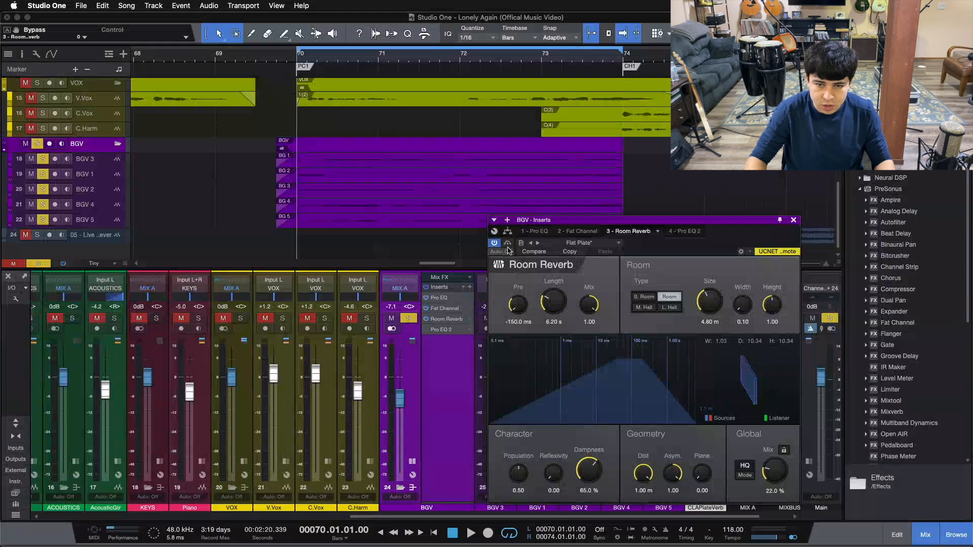
key("space")
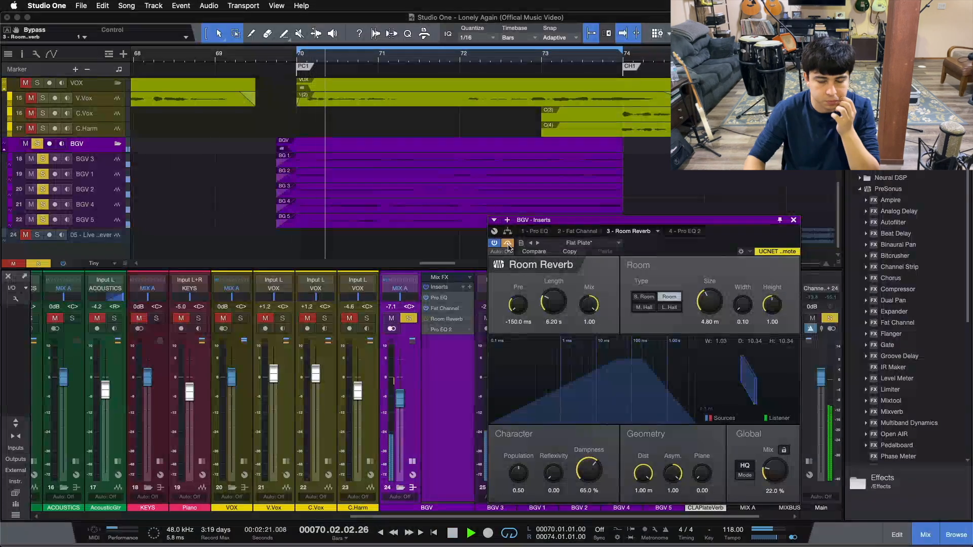
left_click(508, 244)
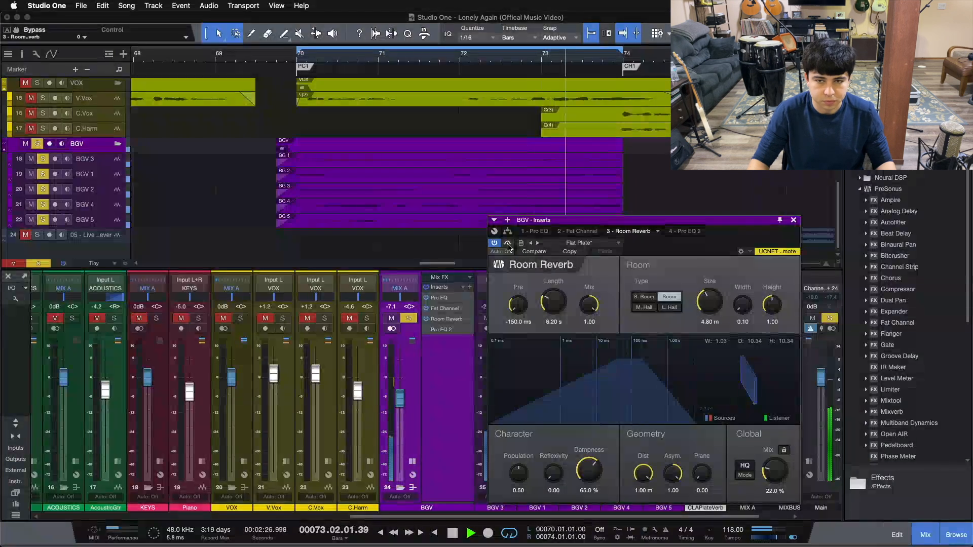
left_click(508, 243)
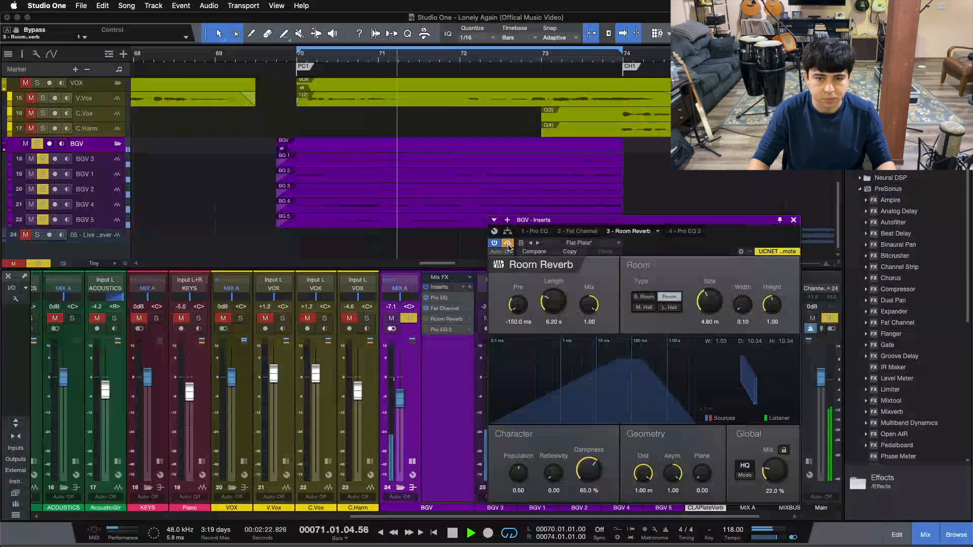
left_click(507, 243)
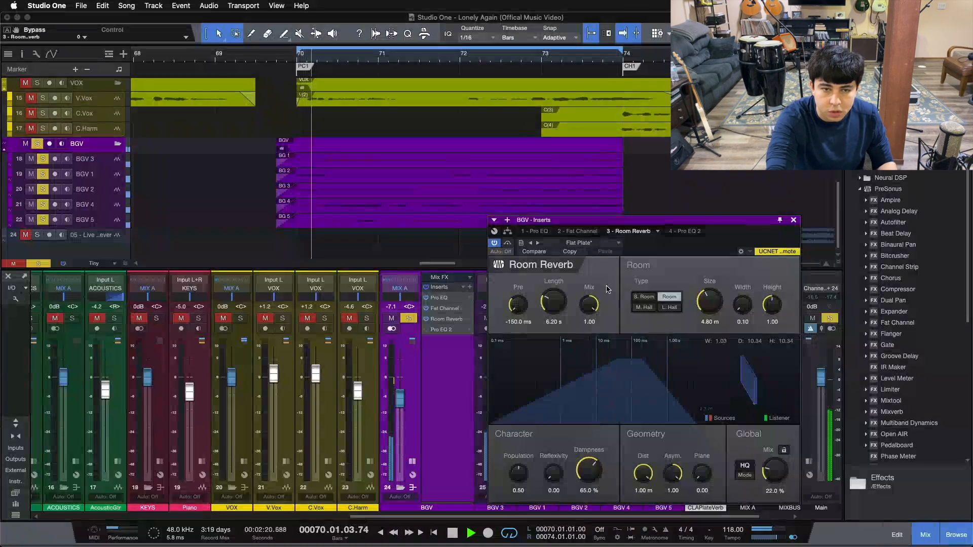
key("space")
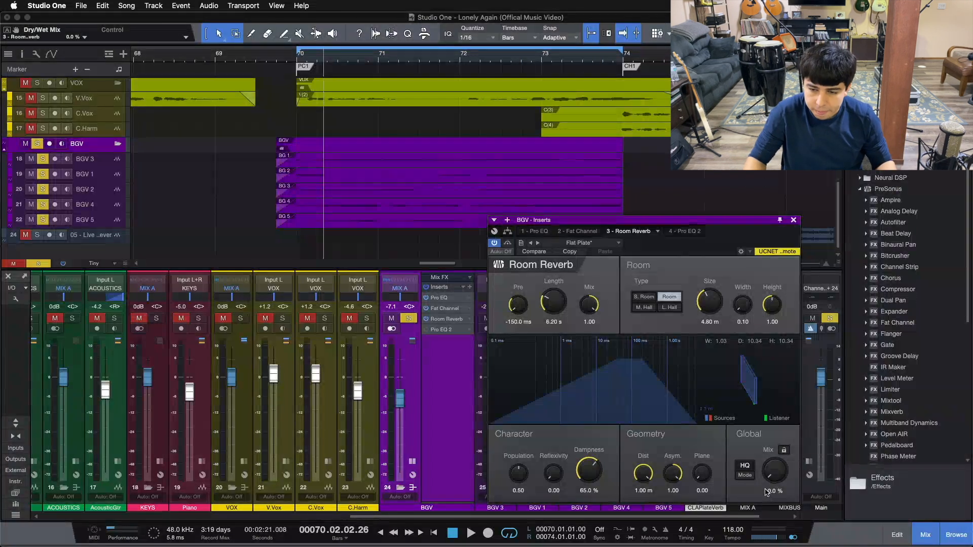
Play the loop while gradually raising the Room Reverb's global Mix to 22%, and check the result against bypass.
key("space")
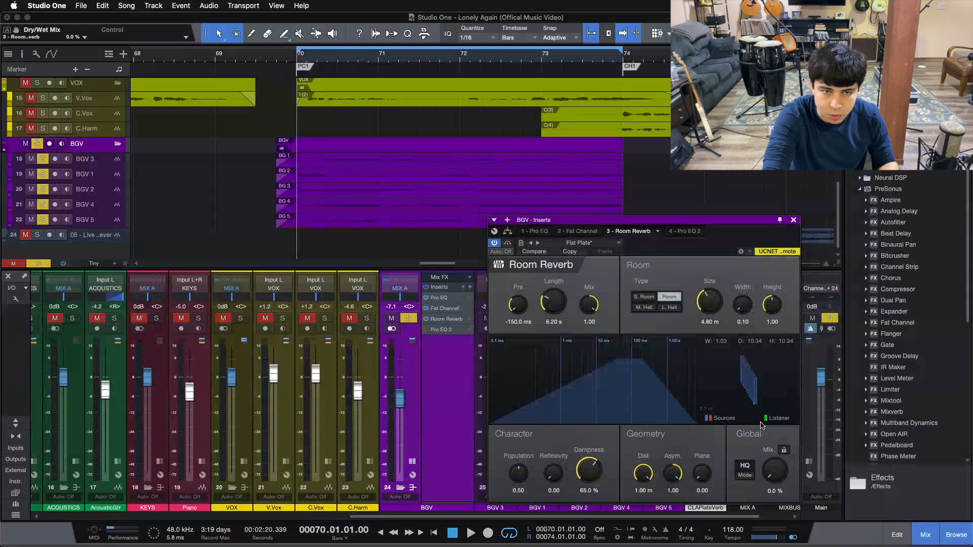
left_click_drag(780, 475, 780, 472)
scroll(780, 473, "up", 6)
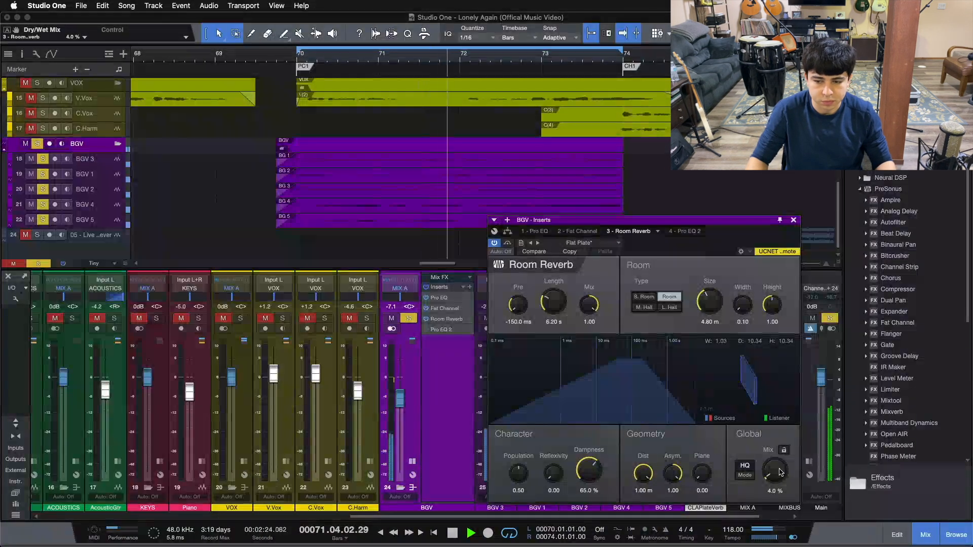
scroll(780, 472, "up", 1)
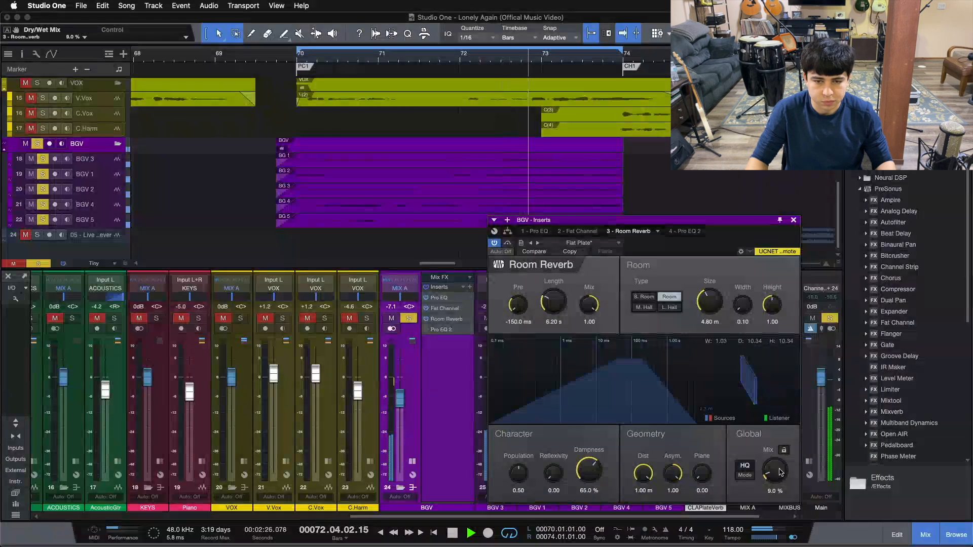
scroll(780, 472, "up", 4)
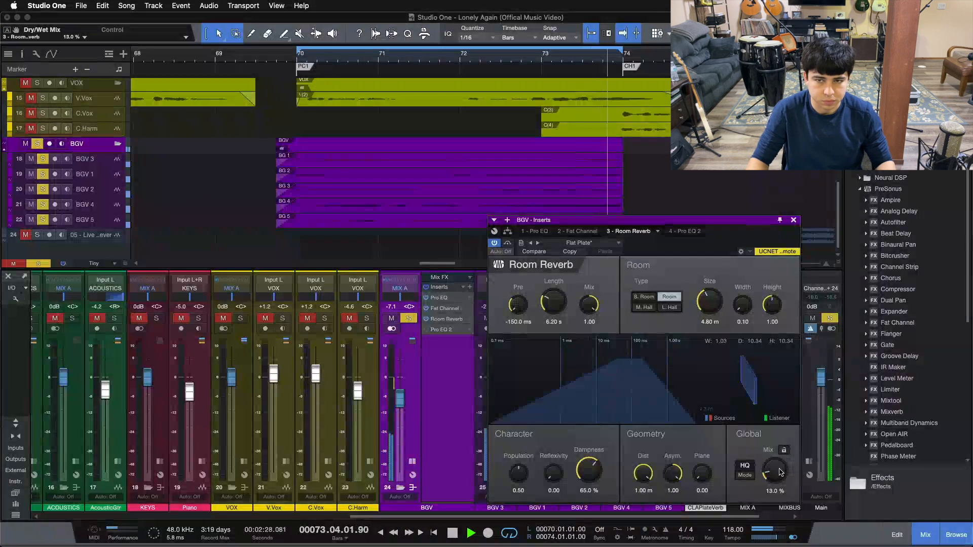
scroll(780, 473, "up", 3)
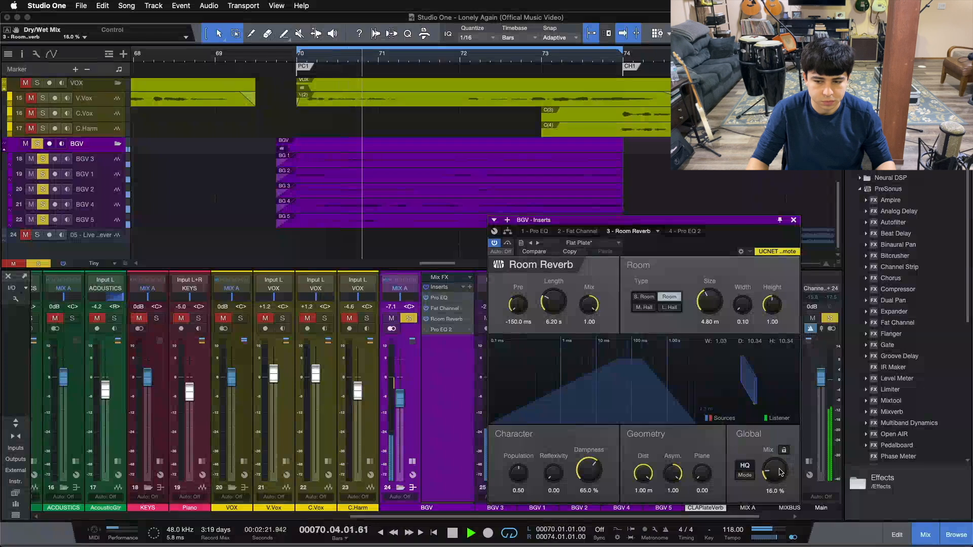
scroll(781, 472, "up", 2)
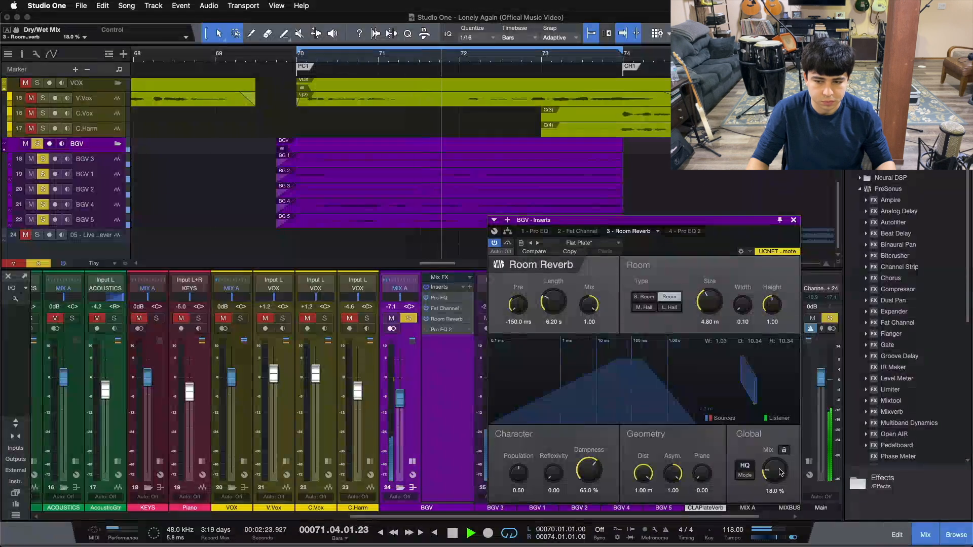
scroll(780, 472, "up", 1)
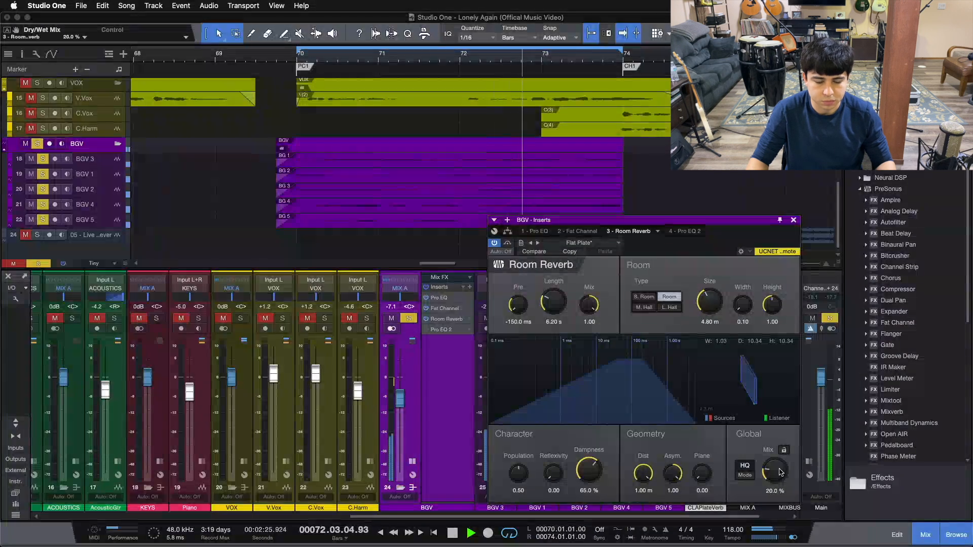
scroll(780, 472, "up", 1)
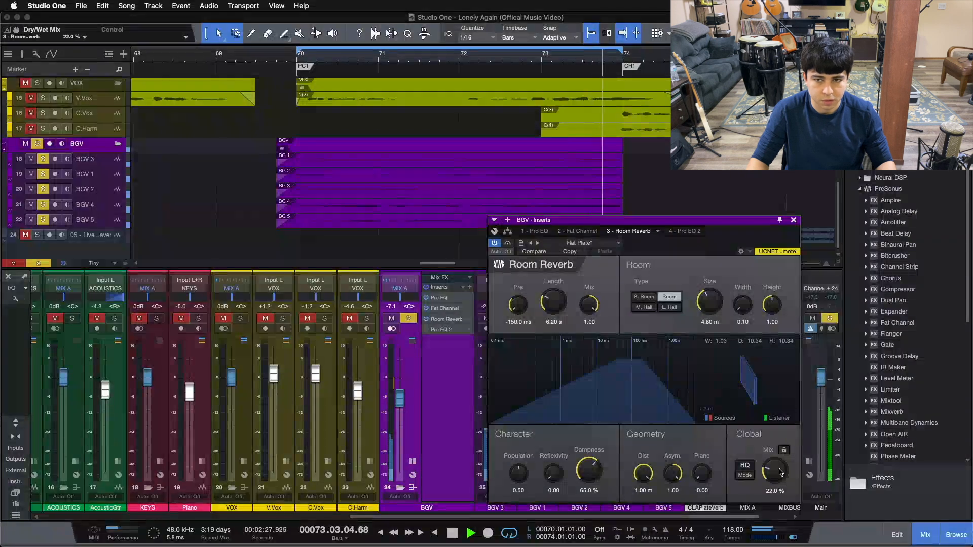
left_click(510, 246)
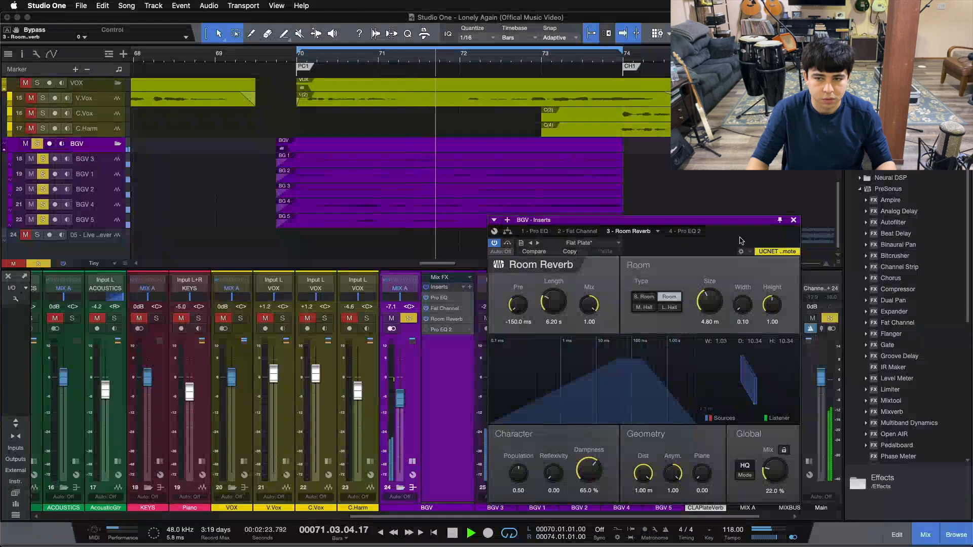
Close the Room Reverb, open and activate the BGV bus's Pro EQ 2 insert, and move its window clear of the BGV channel.
left_click(793, 220)
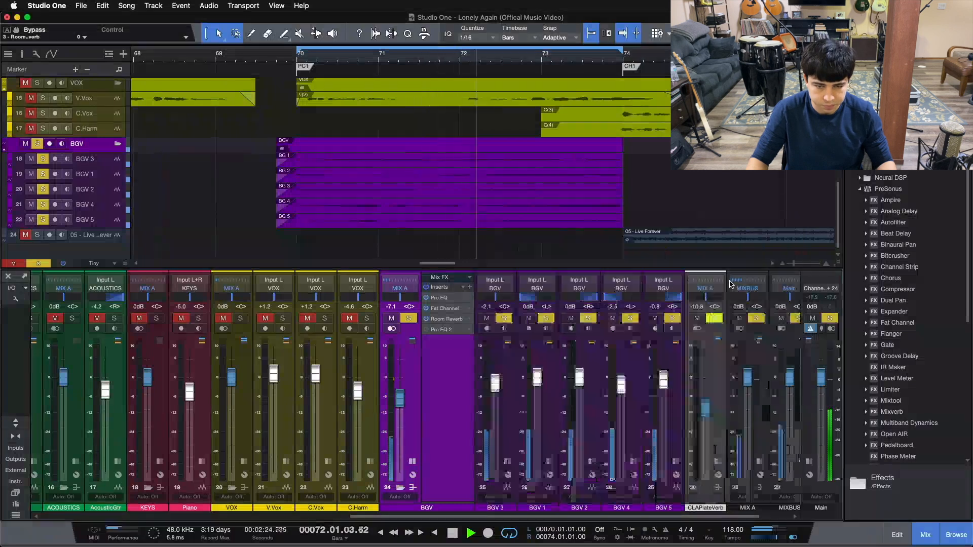
left_click(442, 330)
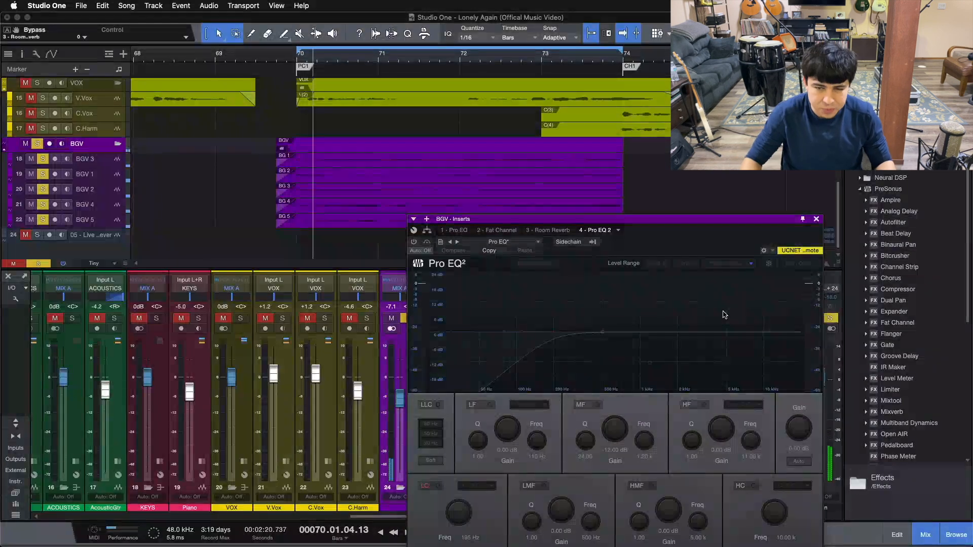
left_click(413, 242)
left_click_drag(730, 219, 811, 180)
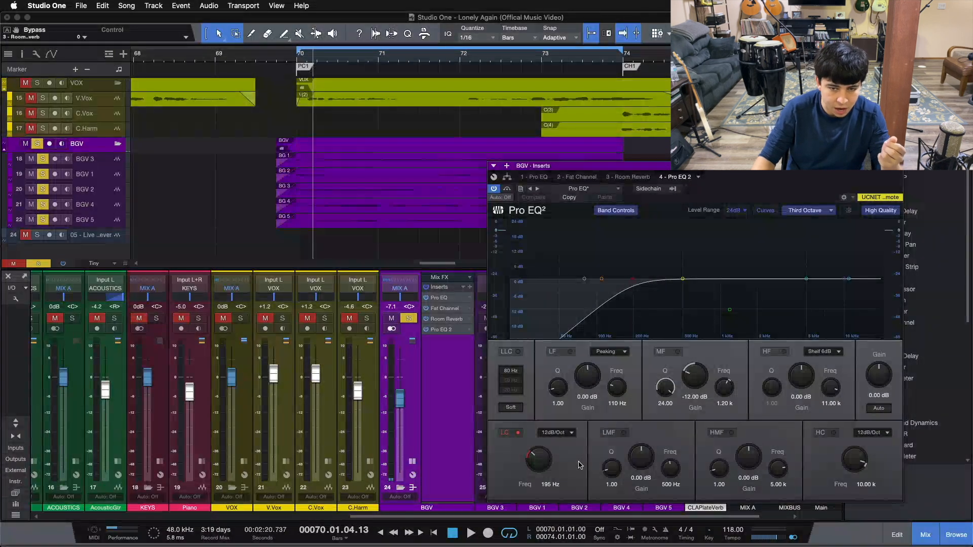
Compare the Pro EQ 2's 195 Hz low cut off and on while the loop plays from bar 70, leaving it on.
left_click(517, 434)
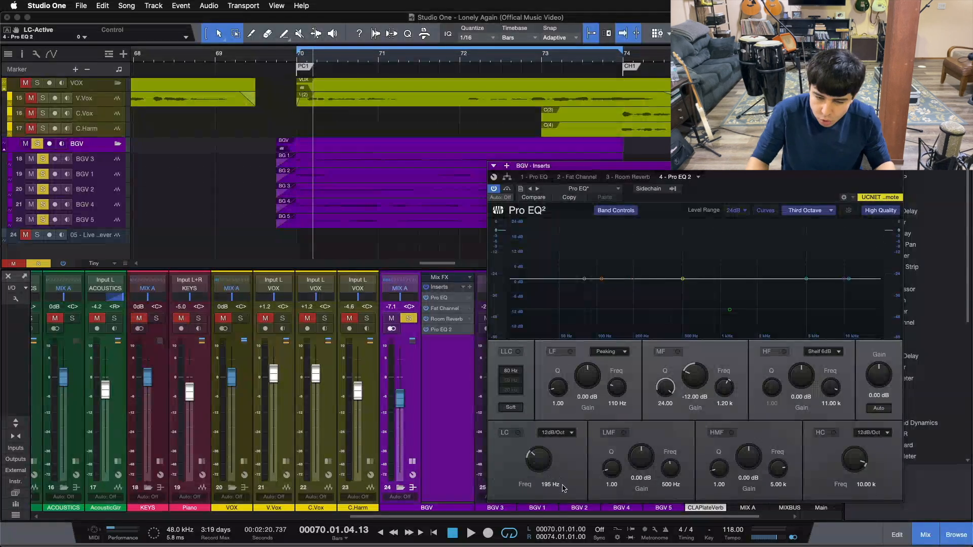
key("KP_0")
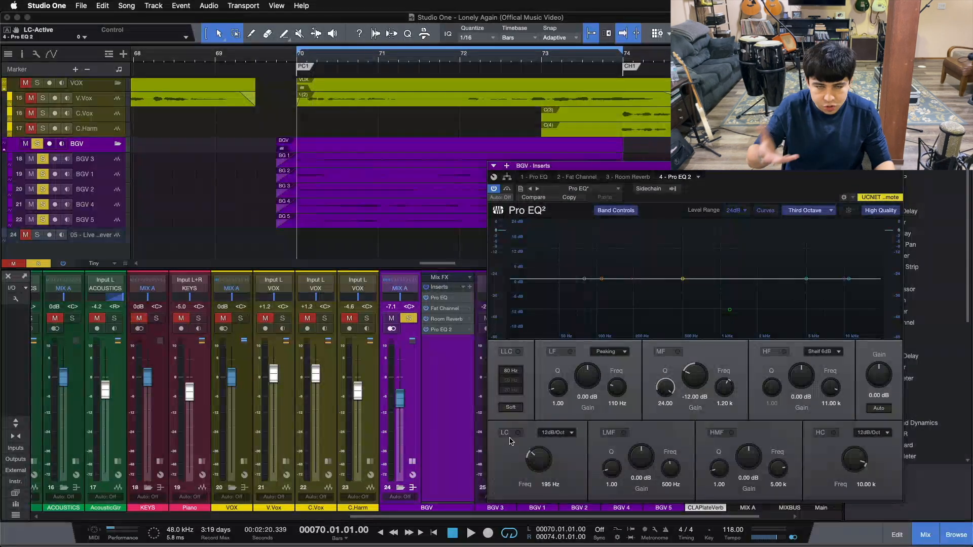
key("space")
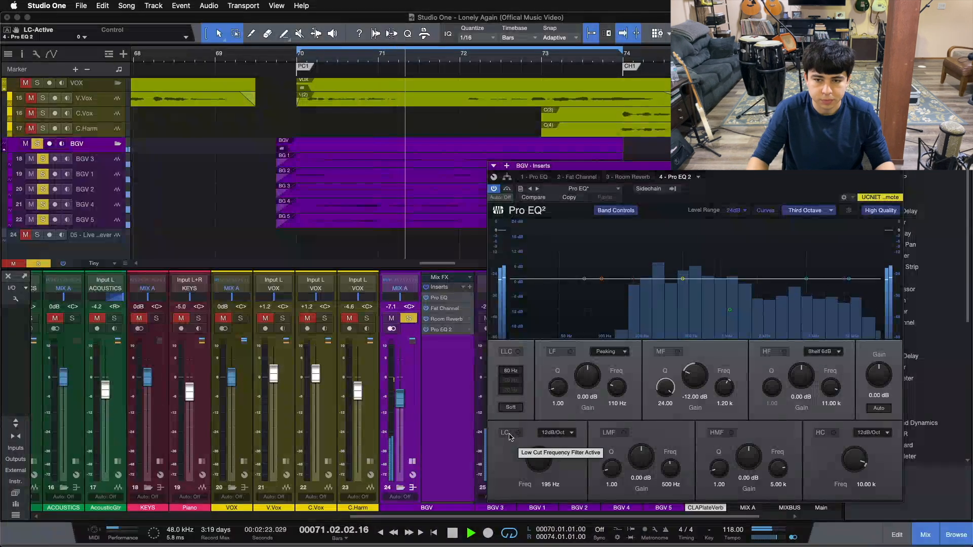
left_click(509, 434)
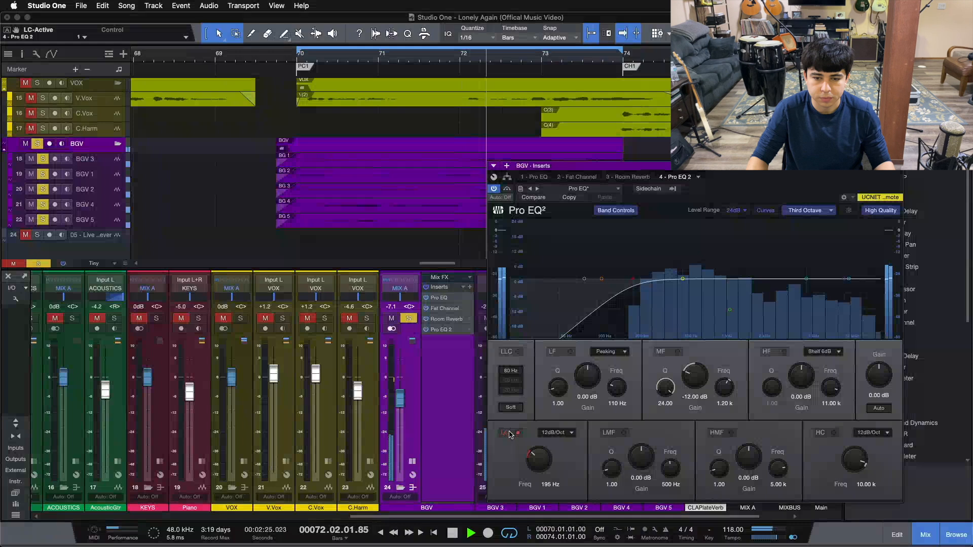
left_click(506, 434)
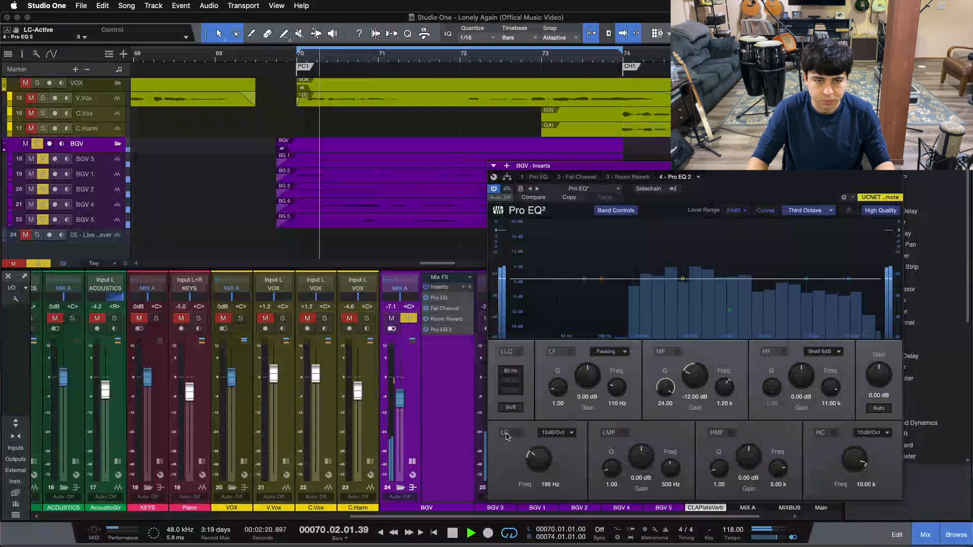
left_click(507, 435)
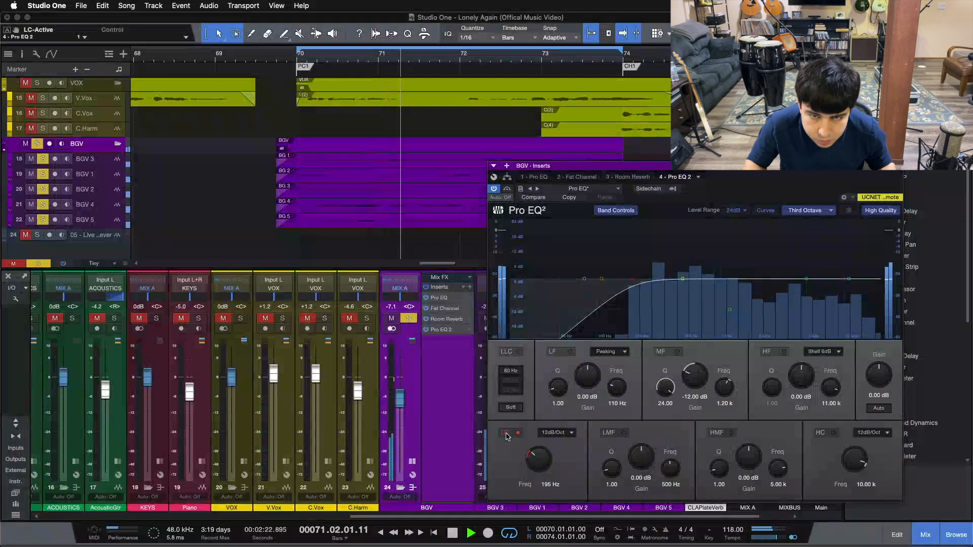
Compare the whole Pro EQ 2 bypassed and active during loop playback, leave it active, and stop.
left_click(507, 189)
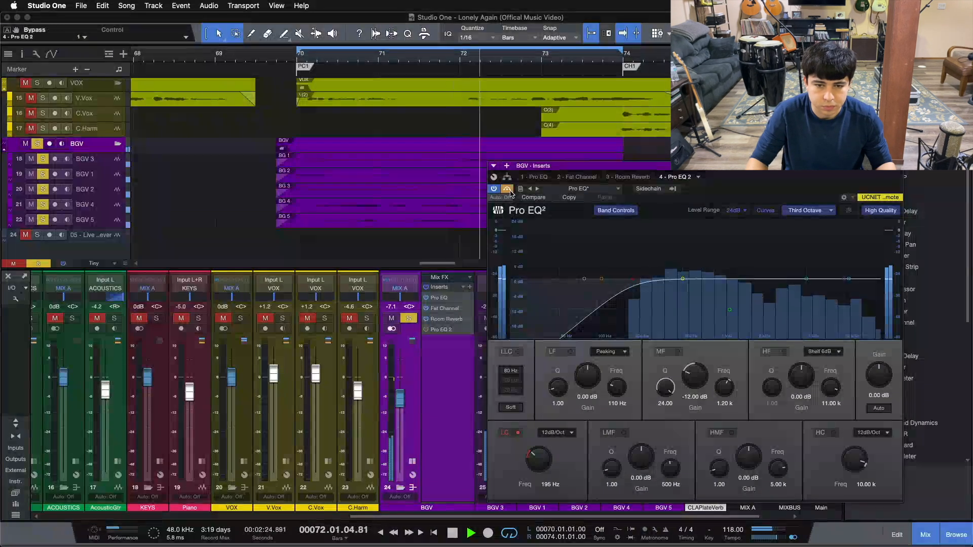
left_click(507, 189)
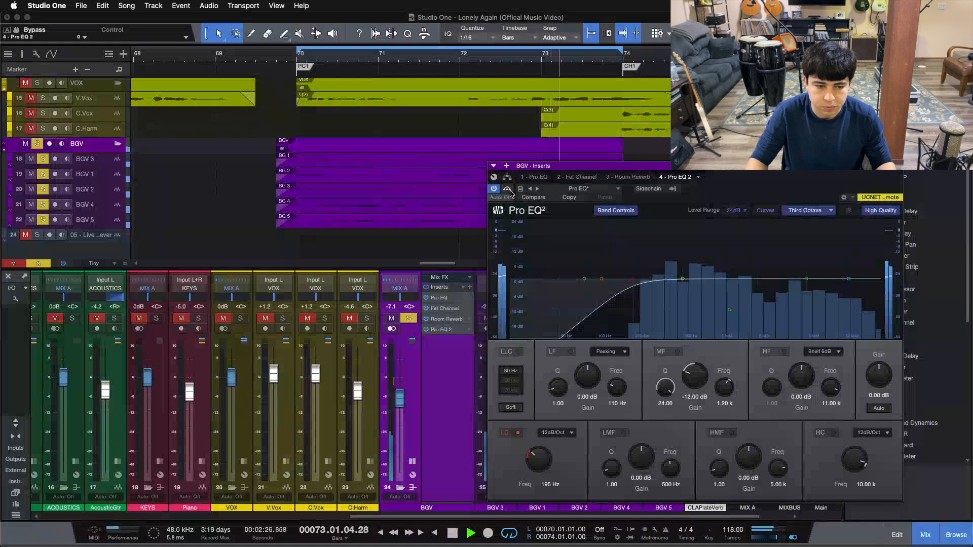
left_click(508, 189)
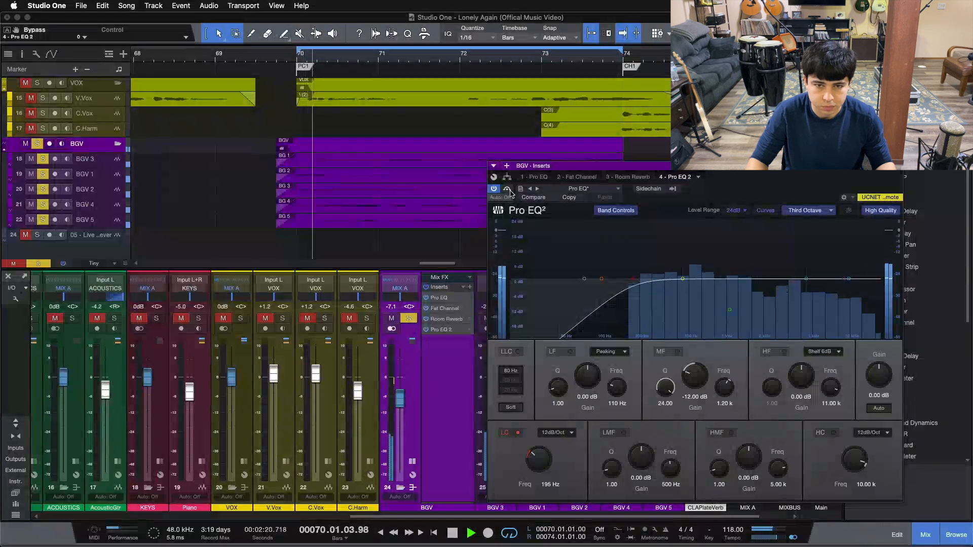
left_click(507, 189)
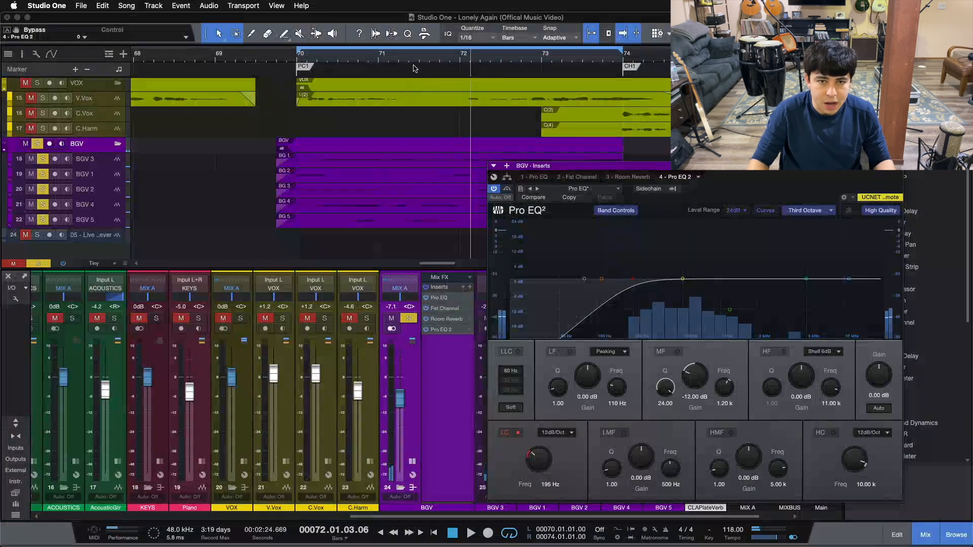
Unsolo the BGV bus, turn off looping, and play the full mix from bar 68 into the chorus.
left_click_drag(413, 60, 426, 30)
key("s")
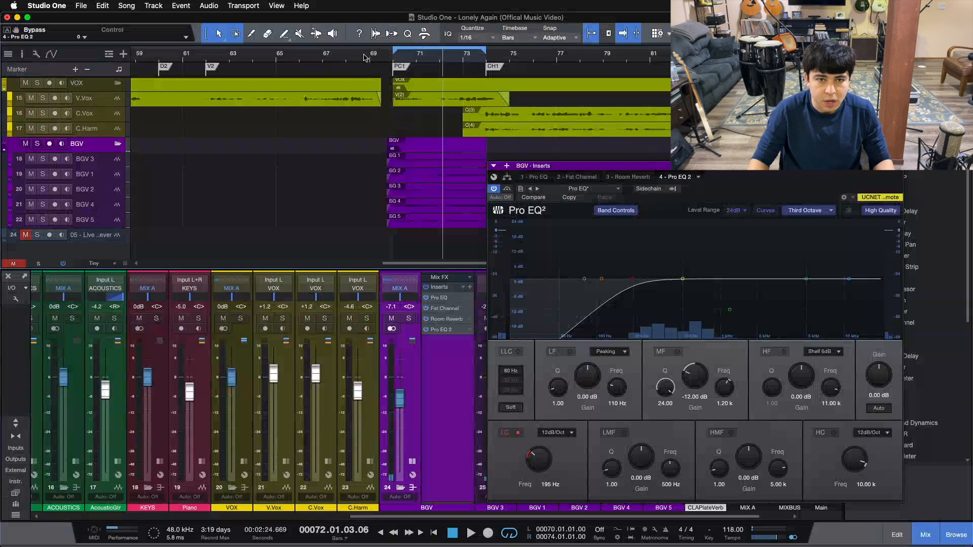
left_click(348, 56)
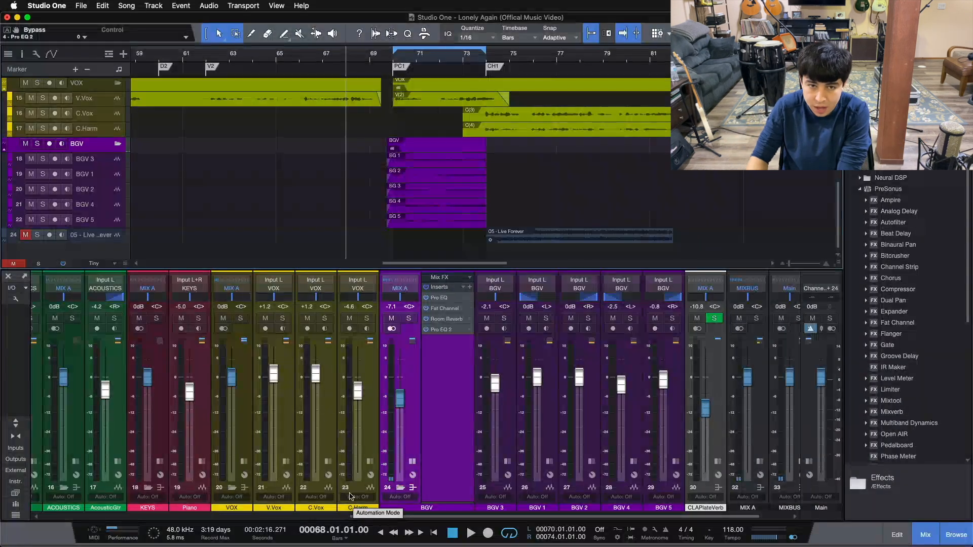
key("slash")
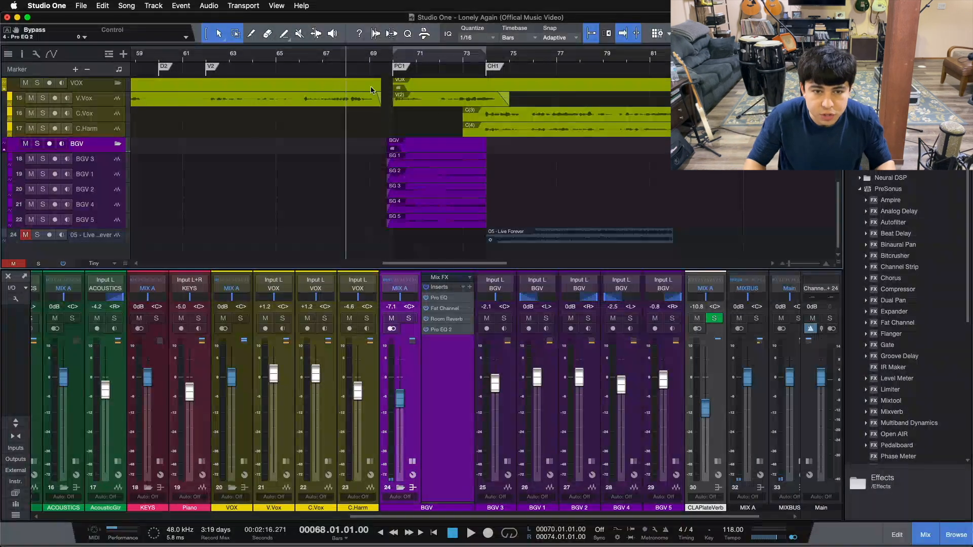
key("space")
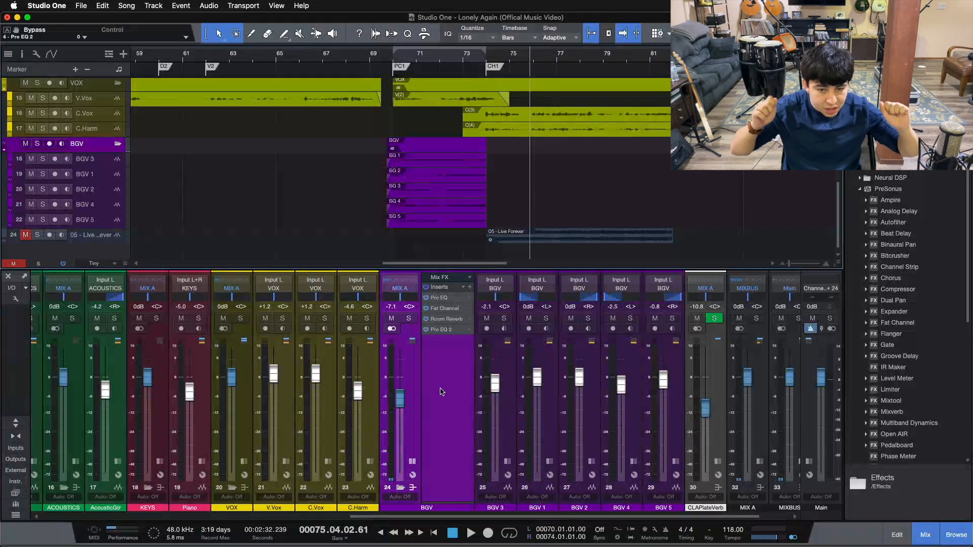
Solo the BGV bus and compare all its inserts bypassed and active together during loop playback from bar 70, leaving them active.
left_click(411, 318)
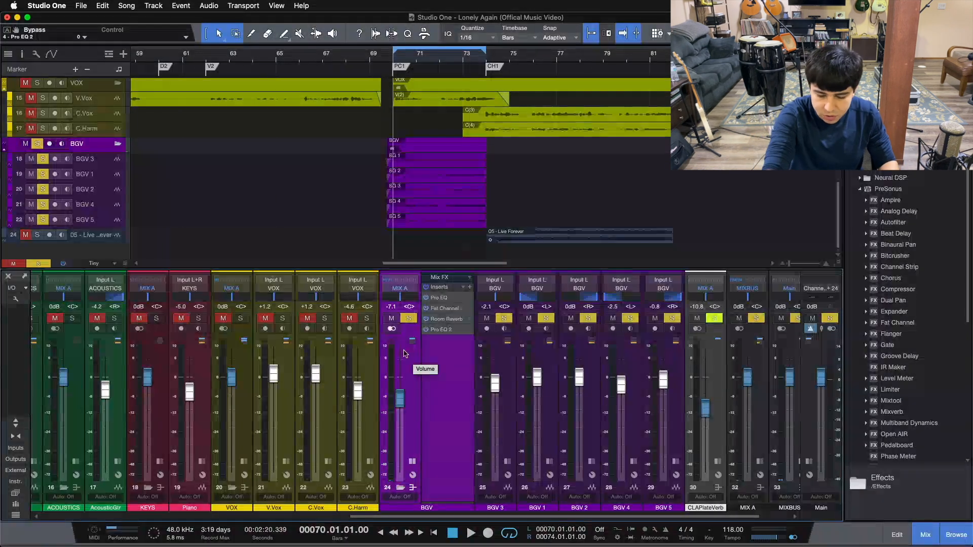
key("space")
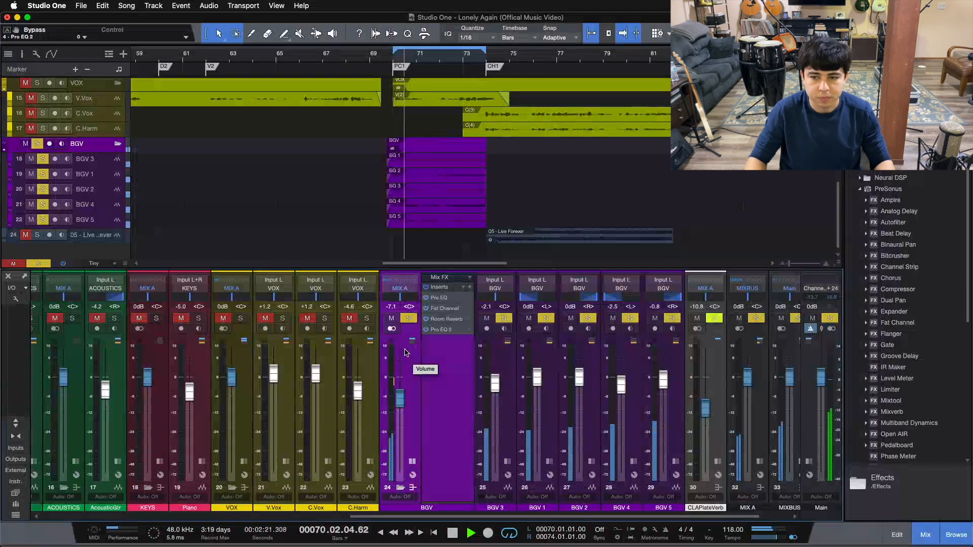
left_click(426, 287)
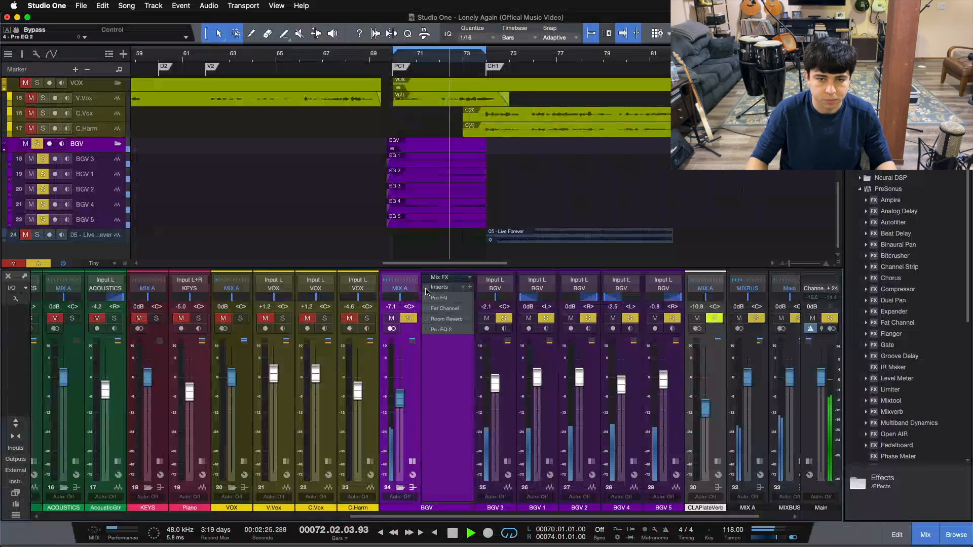
left_click(426, 287)
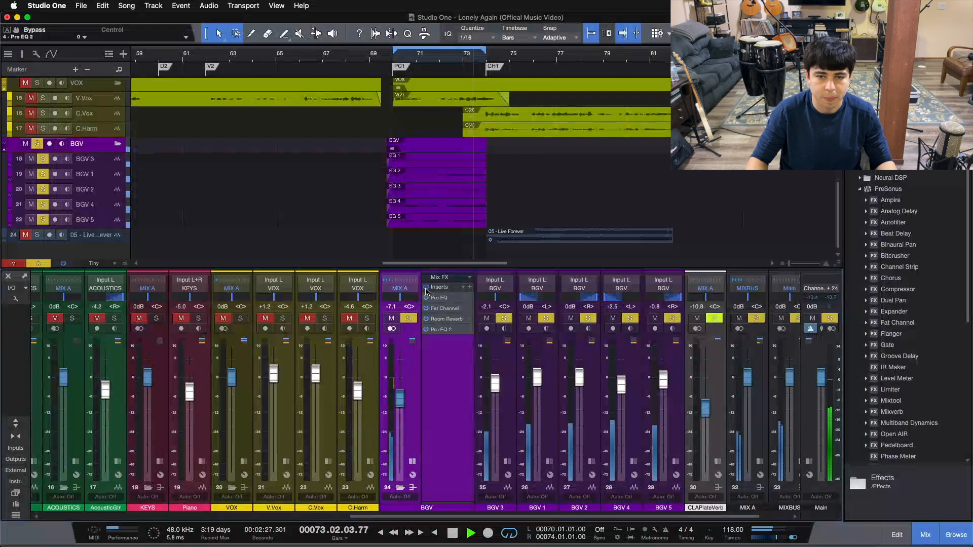
left_click(426, 287)
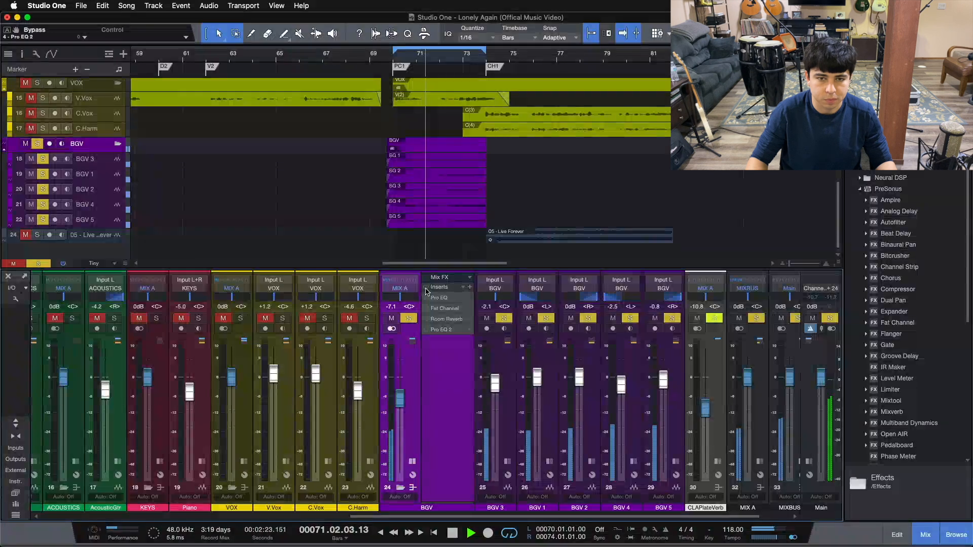
left_click(426, 287)
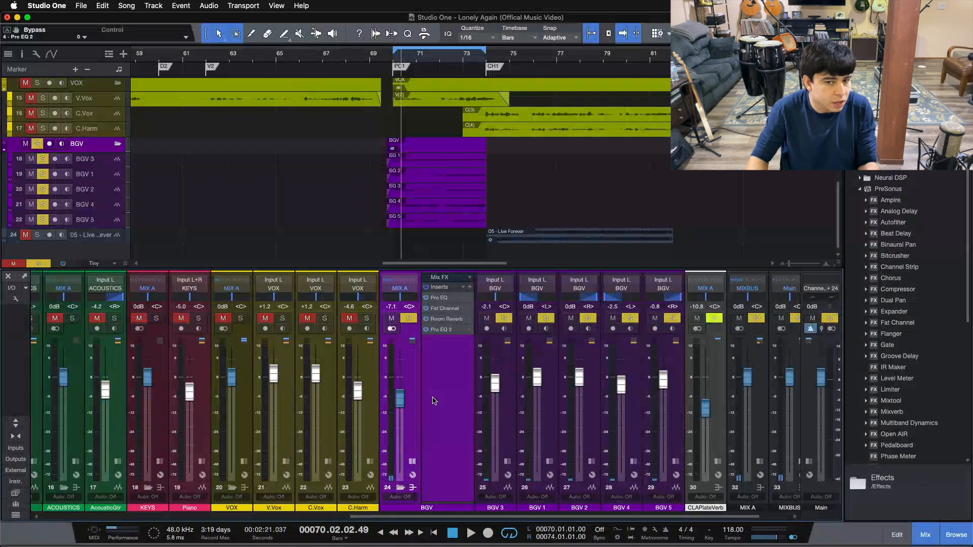
Review the BGV bus's Pro EQ, Fat Channel compressor and Room Reverb settings in turn.
left_click(446, 301)
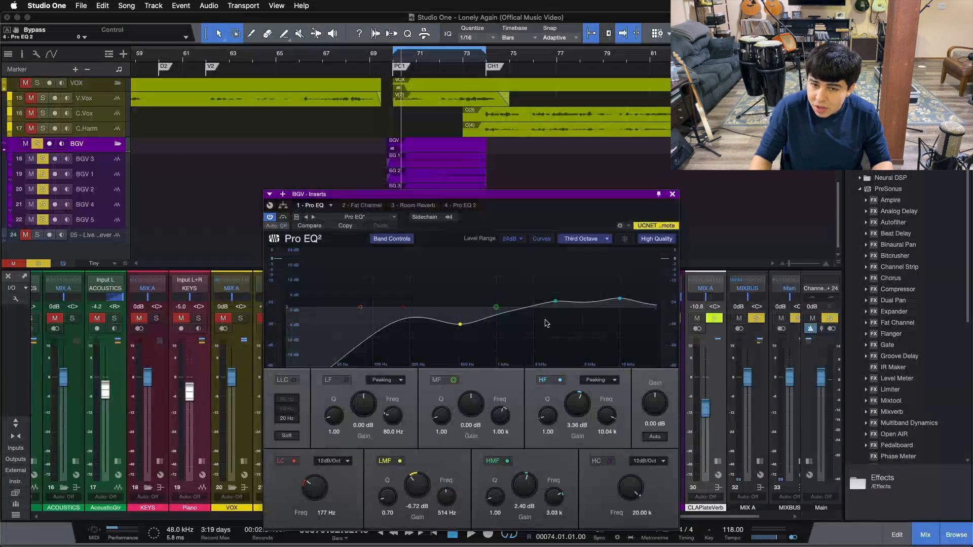
left_click(364, 205)
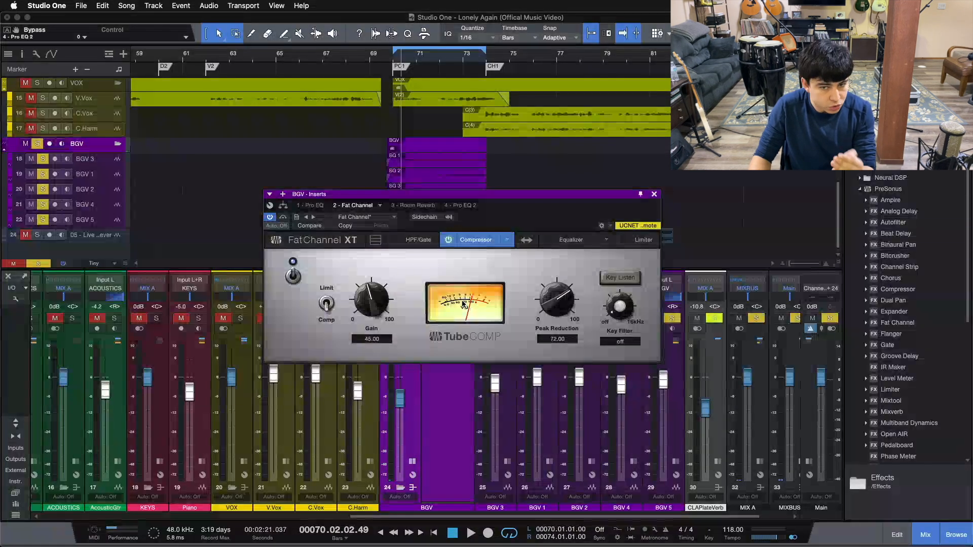
left_click(406, 206)
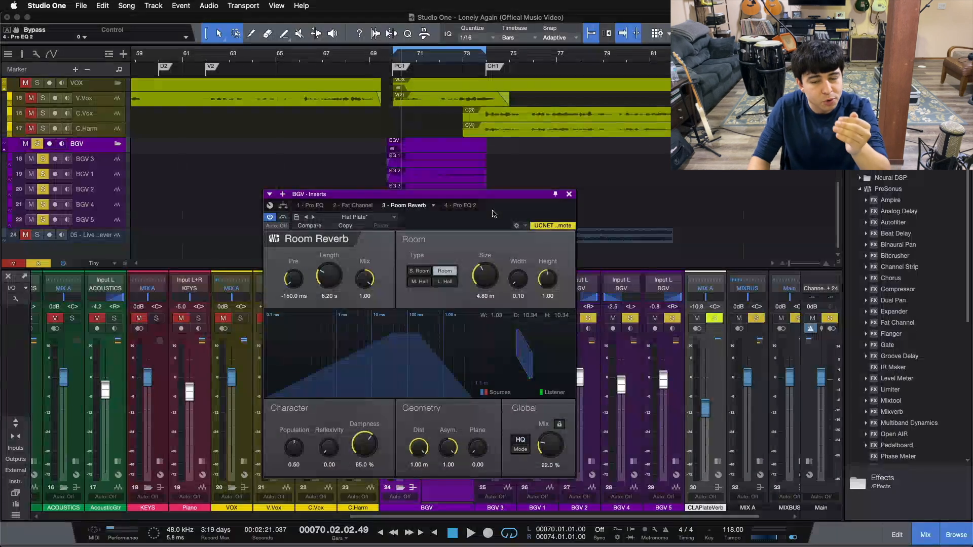